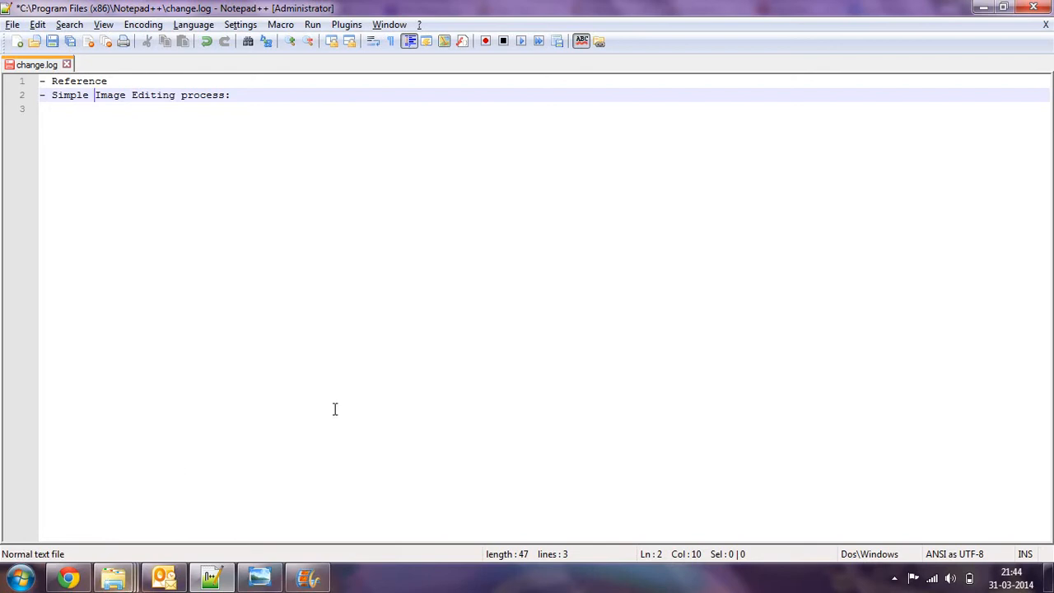
Close the open photo viewer window and switch to the process video folder in Windows Explorer
{"action": "right_click", "coordinate": [259, 578]}
{"action": "left_click", "coordinate": [239, 536]}
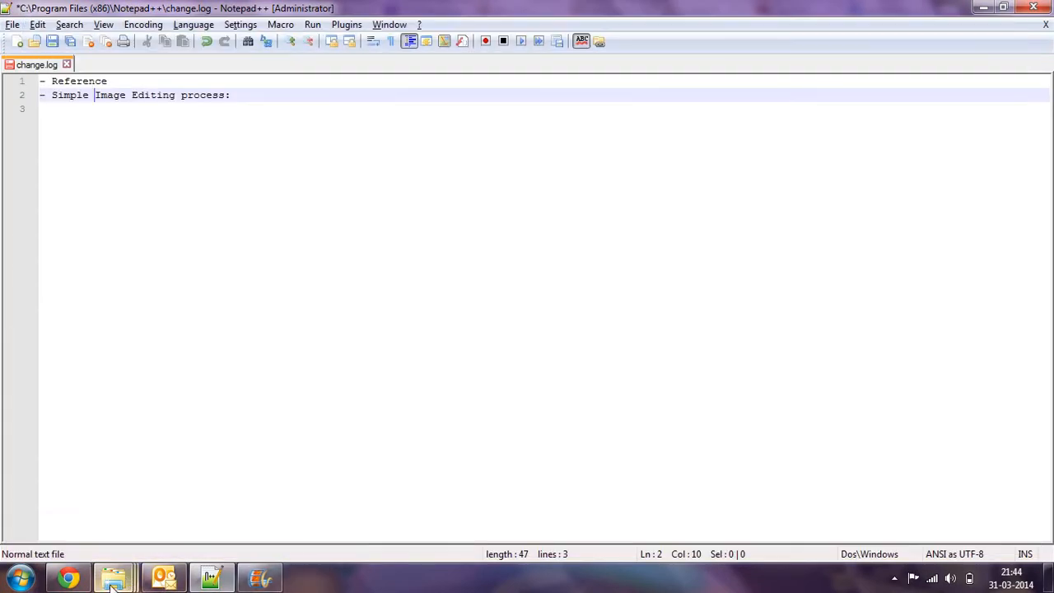
{"action": "mouse_move", "coordinate": [116, 577]}
{"action": "left_click", "coordinate": [141, 517]}
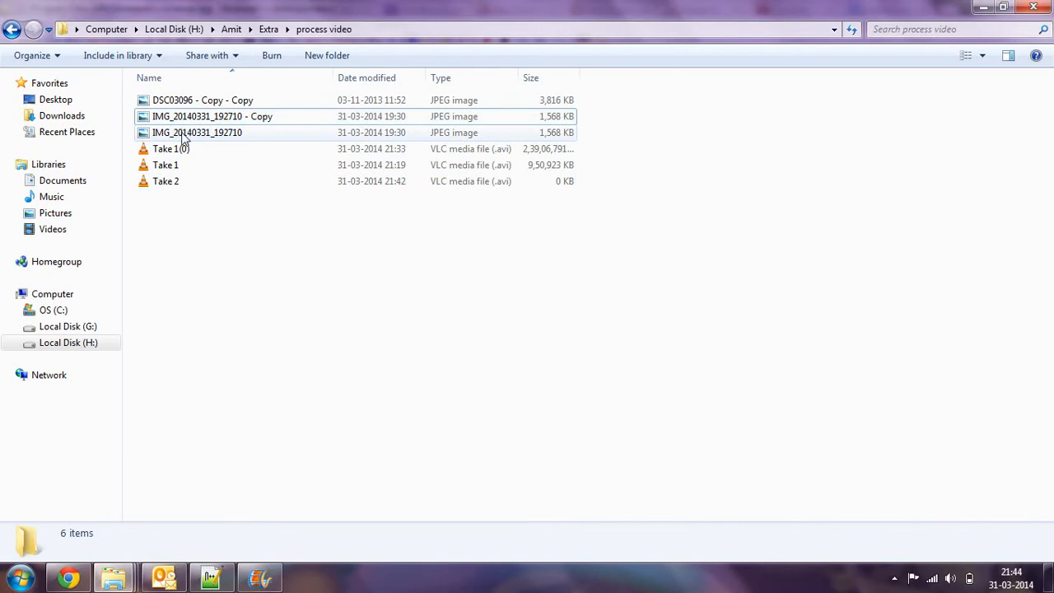
View the IMG_20140331_192710 photo at full window size, and close the viewer
{"action": "left_click", "coordinate": [183, 137]}
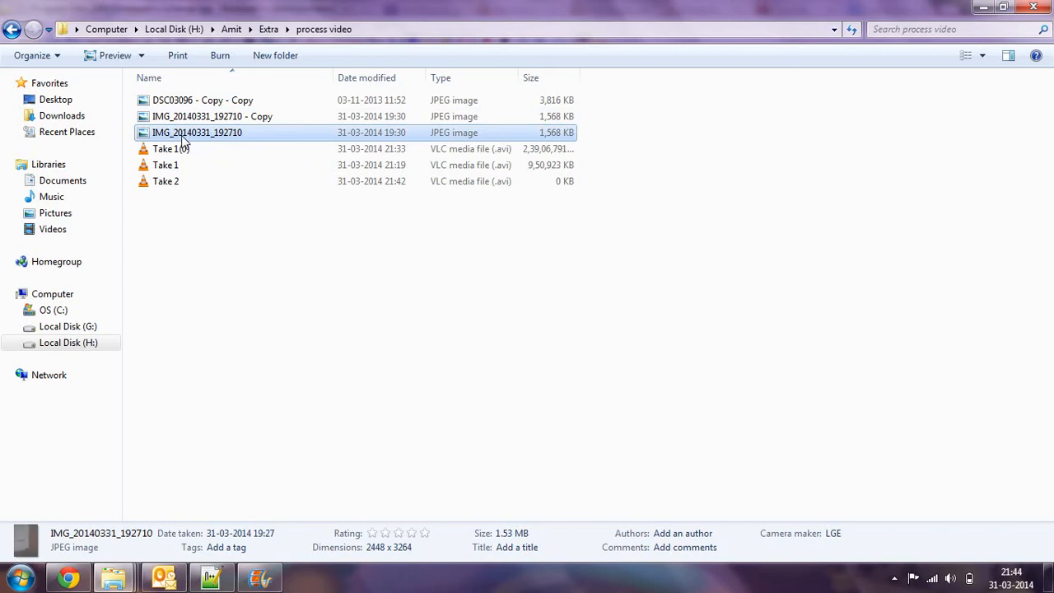
{"action": "double_click", "coordinate": [183, 136]}
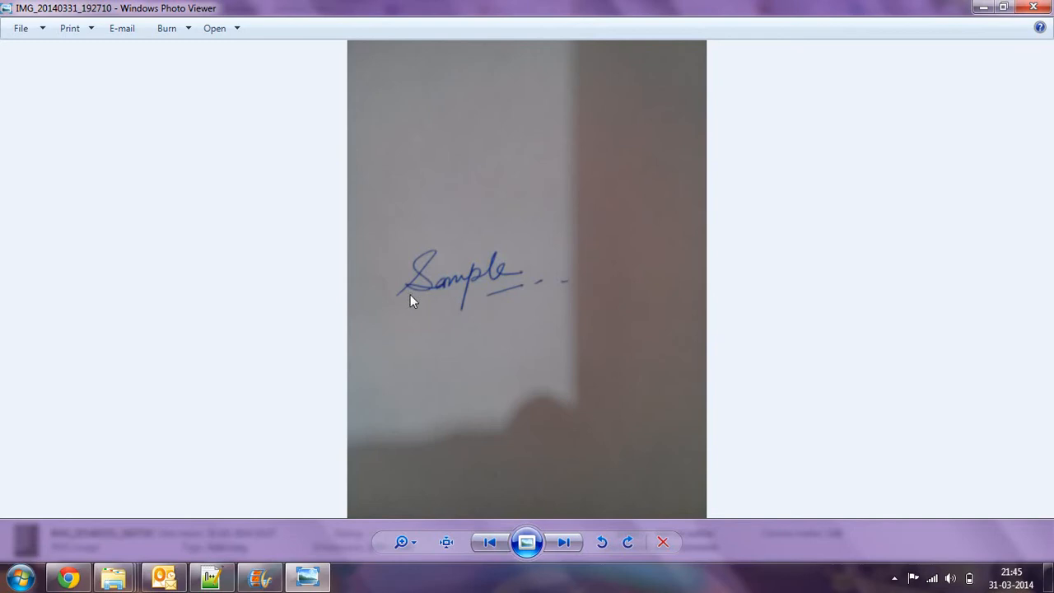
{"action": "left_click", "coordinate": [1033, 8]}
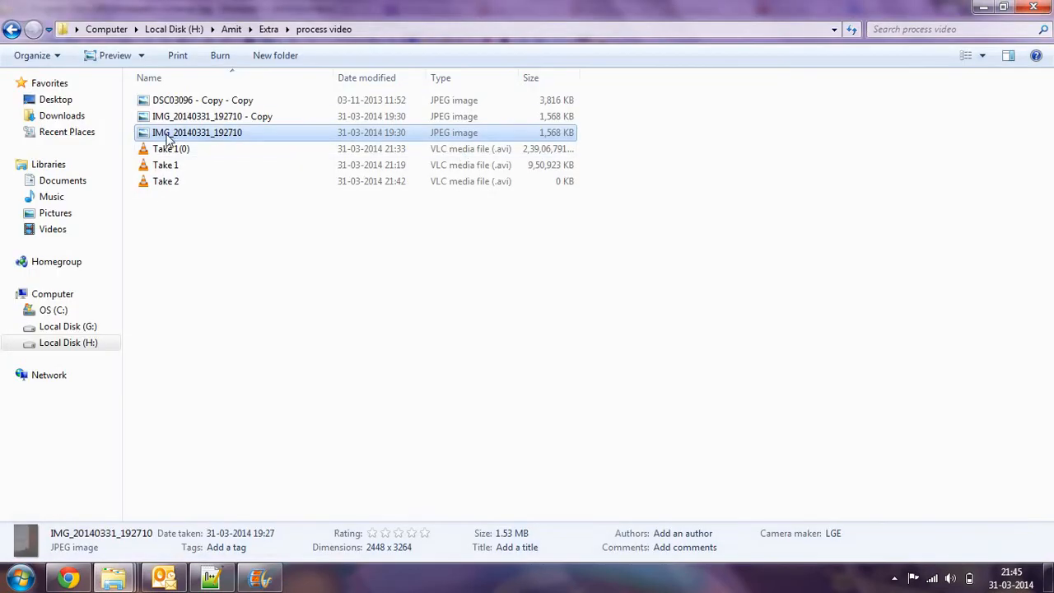
Rename the IMG_20140331_192710 image file as "demo - 1"
{"action": "right_click", "coordinate": [167, 136]}
{"action": "left_click", "coordinate": [450, 183]}
{"action": "left_click", "coordinate": [271, 132]}
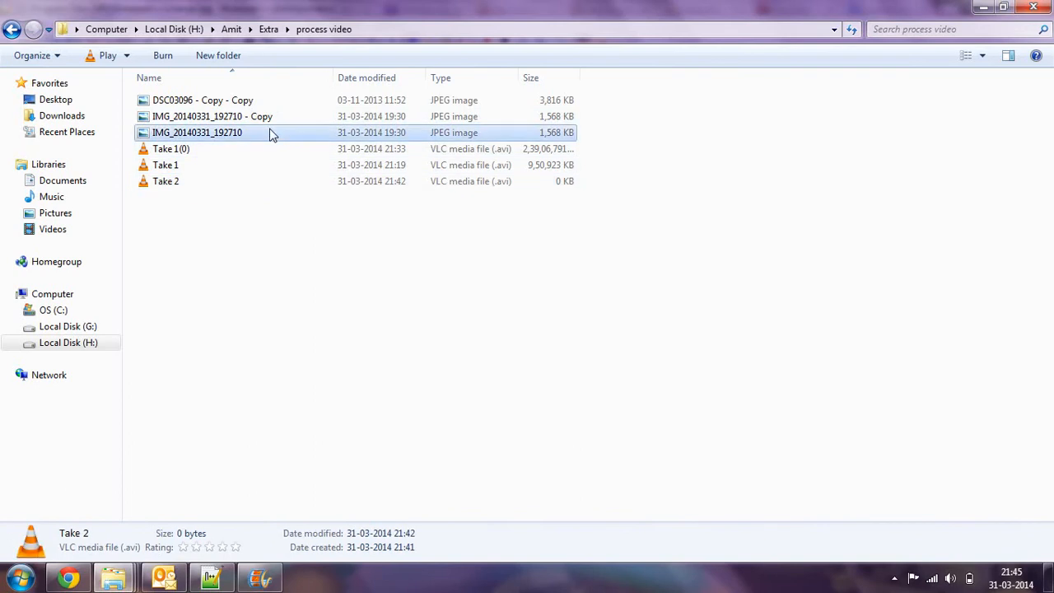
{"action": "key", "text": "F2"}
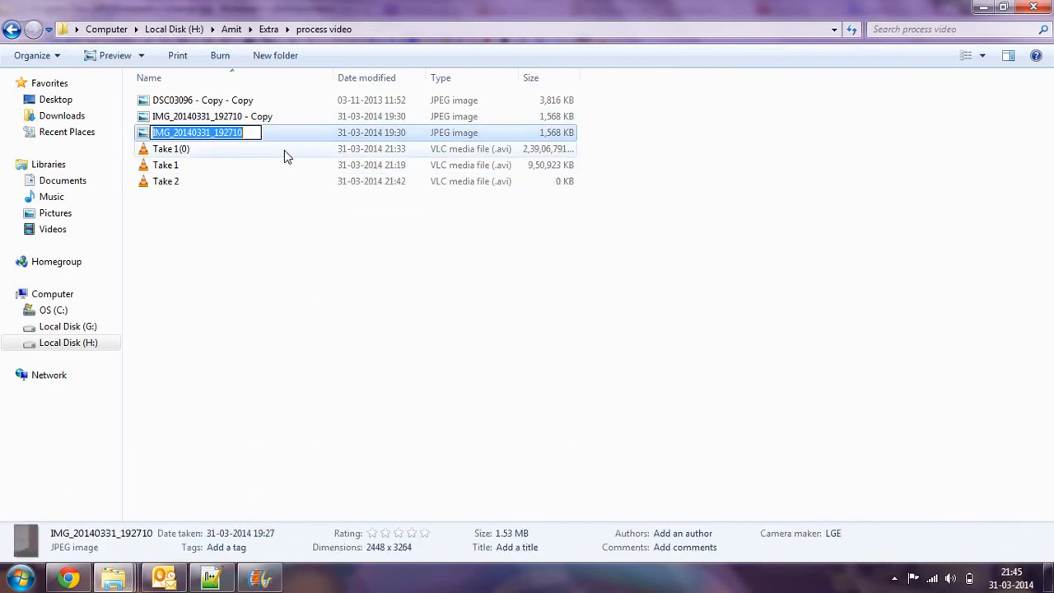
{"action": "type", "text": "demo"}
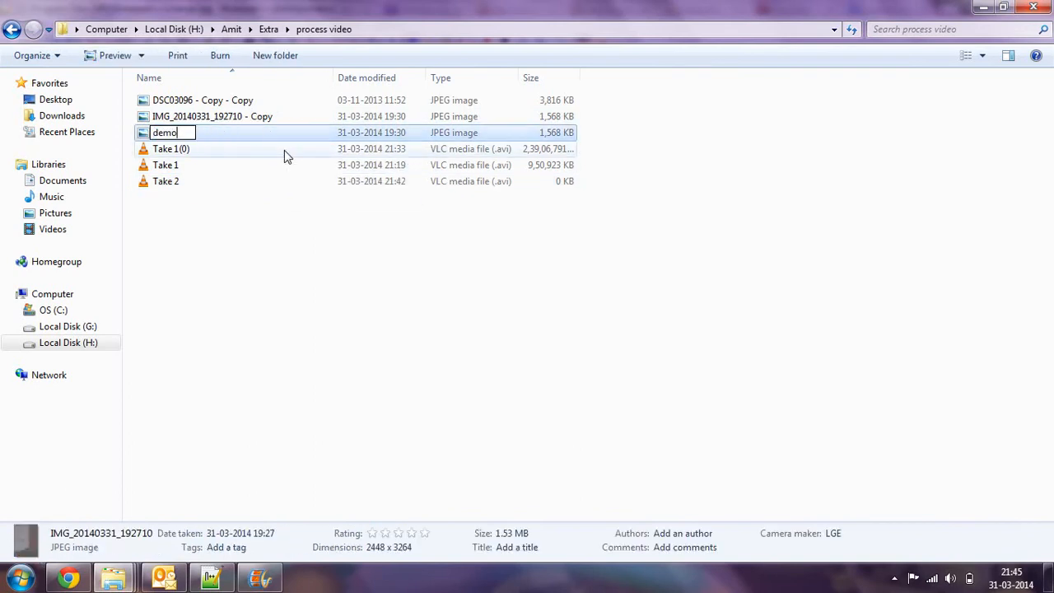
{"action": "type", "text": " - 1"}
{"action": "key", "text": "Return"}
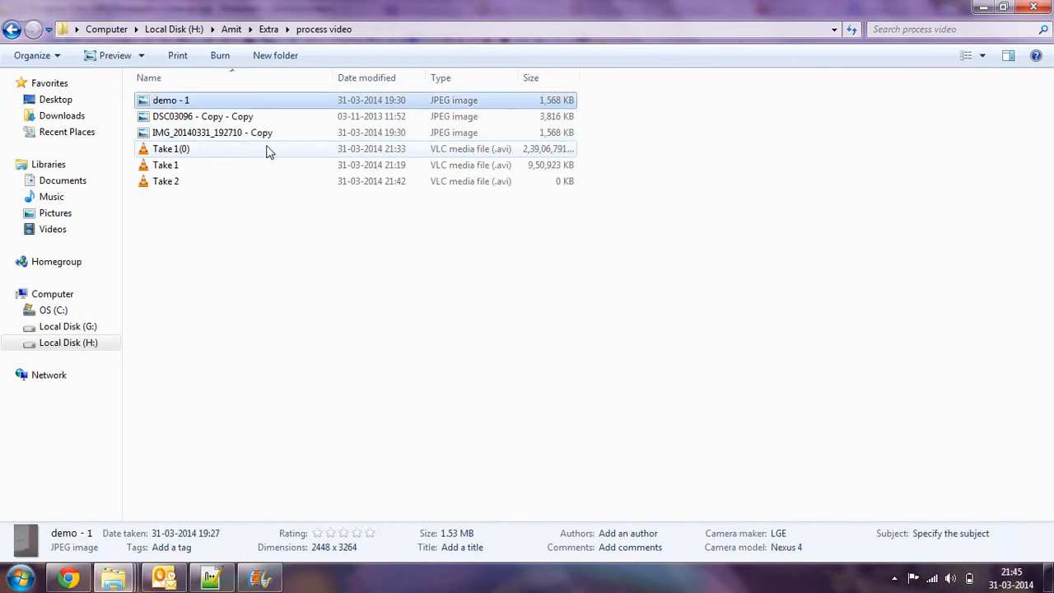
Open the demo - 1 image with Microsoft Office 2010
{"action": "right_click", "coordinate": [183, 104]}
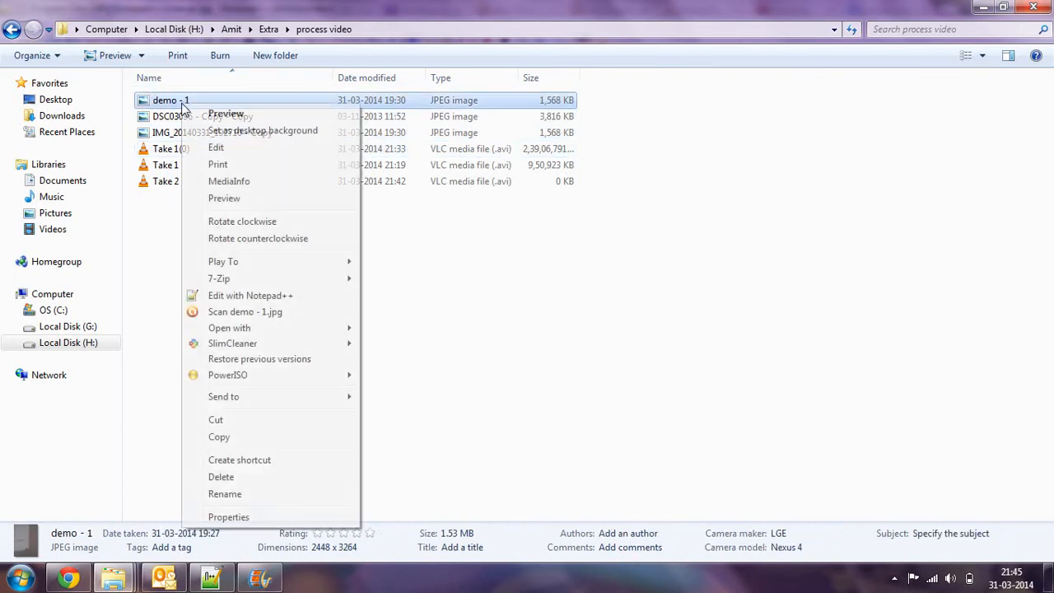
{"action": "mouse_move", "coordinate": [271, 331]}
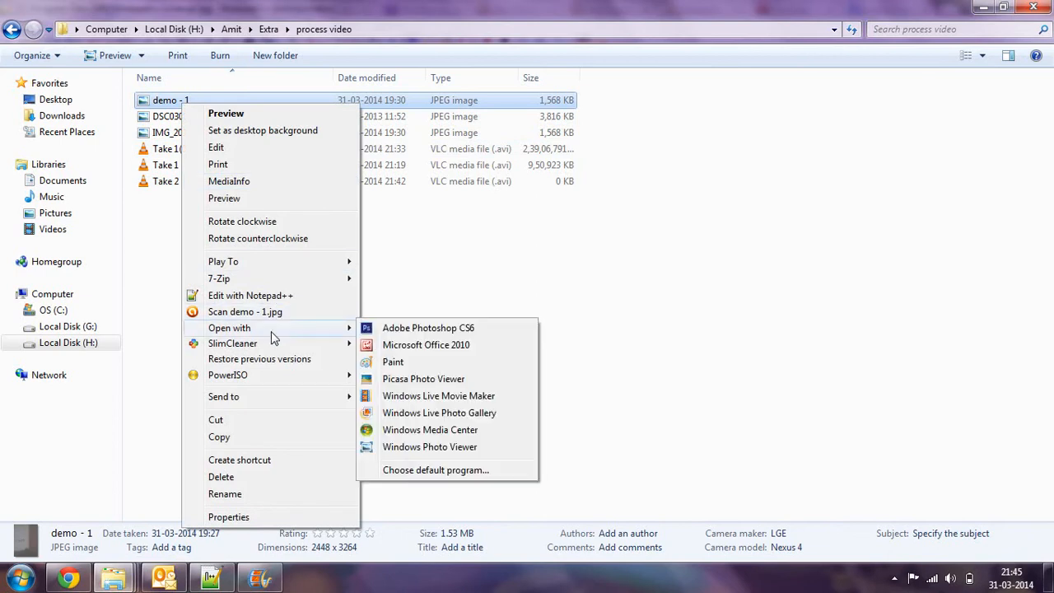
{"action": "left_click", "coordinate": [423, 347]}
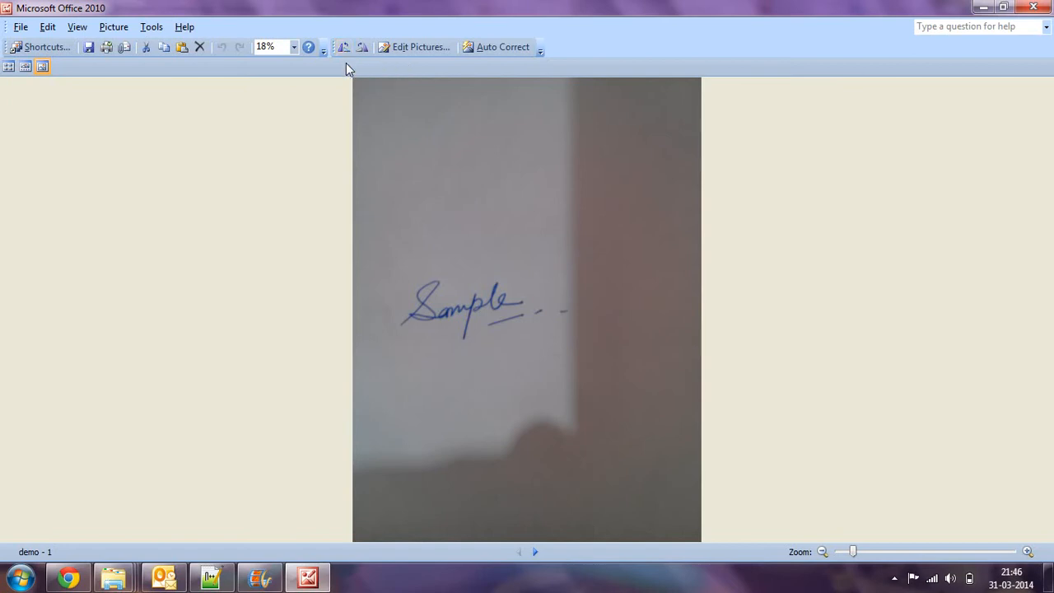
Rotate the picture counterclockwise through a full turn in four 90-degree steps
{"action": "left_click", "coordinate": [344, 54]}
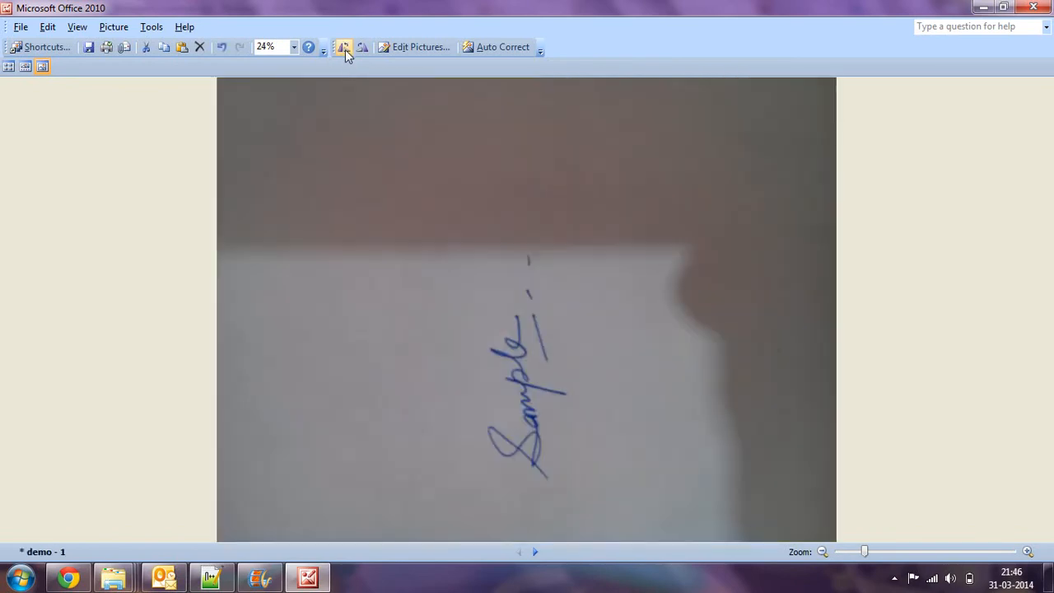
{"action": "left_click", "coordinate": [344, 50]}
{"action": "left_click", "coordinate": [344, 50]}
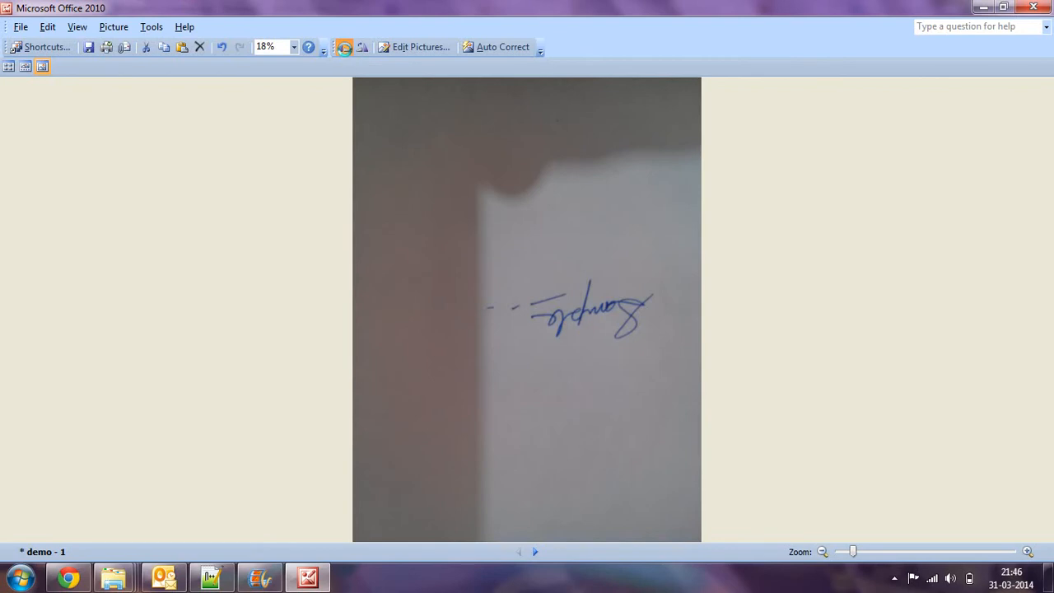
{"action": "left_click", "coordinate": [345, 50]}
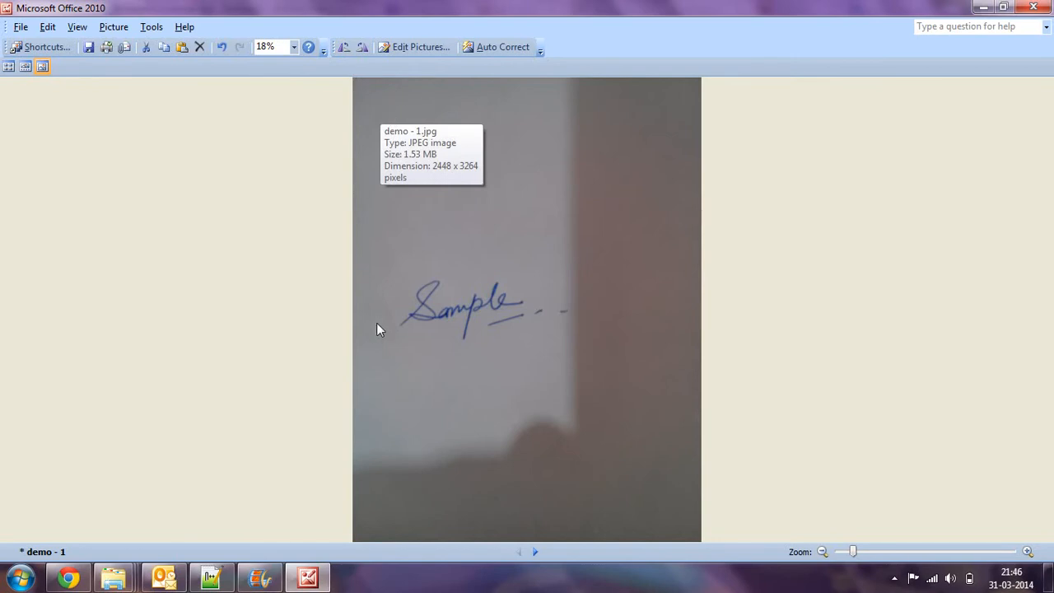
Crop the picture tightly around the handwritten word, trimming about 299 pixels left, 876 right, 1350 top and 1388 bottom
{"action": "left_click", "coordinate": [398, 50]}
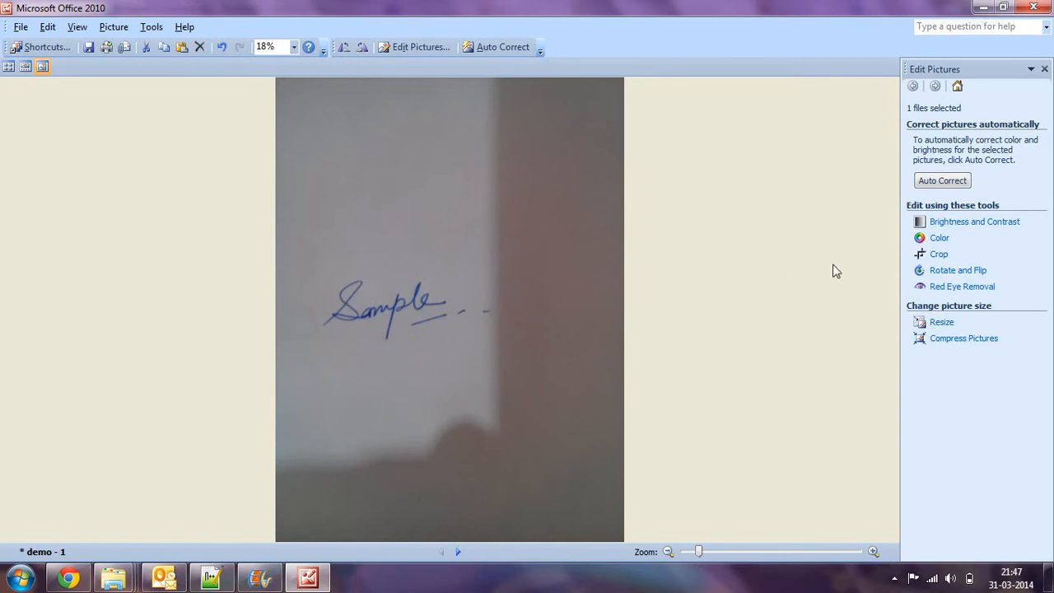
{"action": "left_click", "coordinate": [939, 254]}
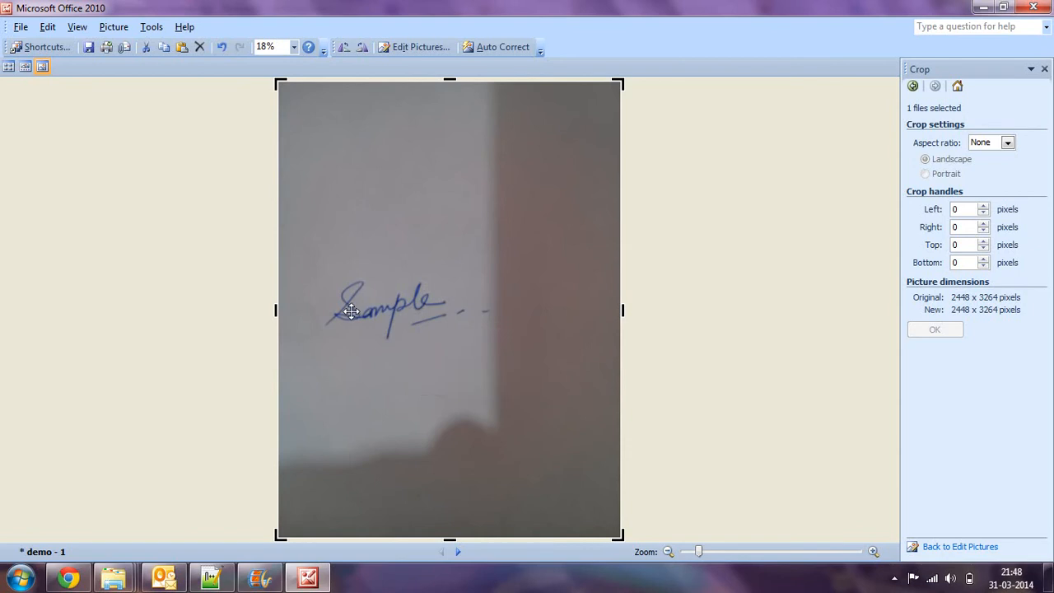
{"action": "left_click_drag", "start_coordinate": [277, 83], "coordinate": [321, 270]}
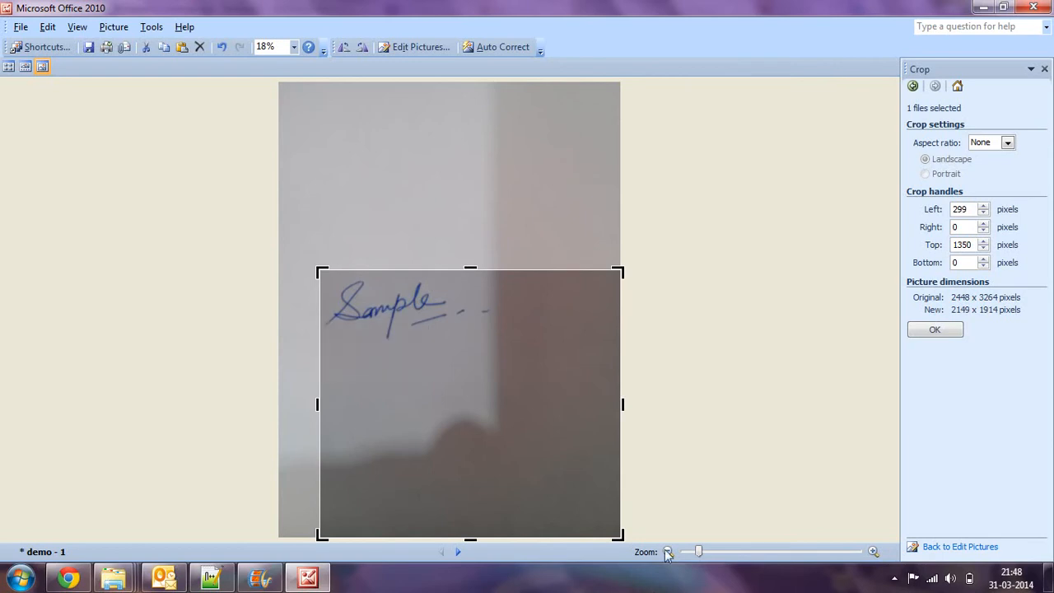
{"action": "left_click_drag", "start_coordinate": [620, 536], "coordinate": [497, 344]}
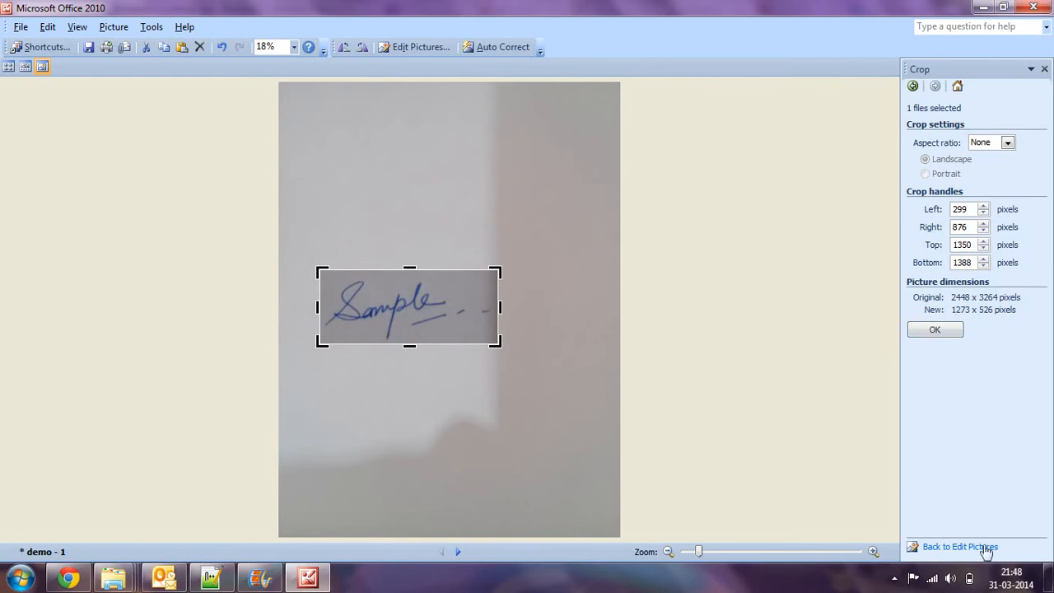
{"action": "left_click", "coordinate": [931, 332]}
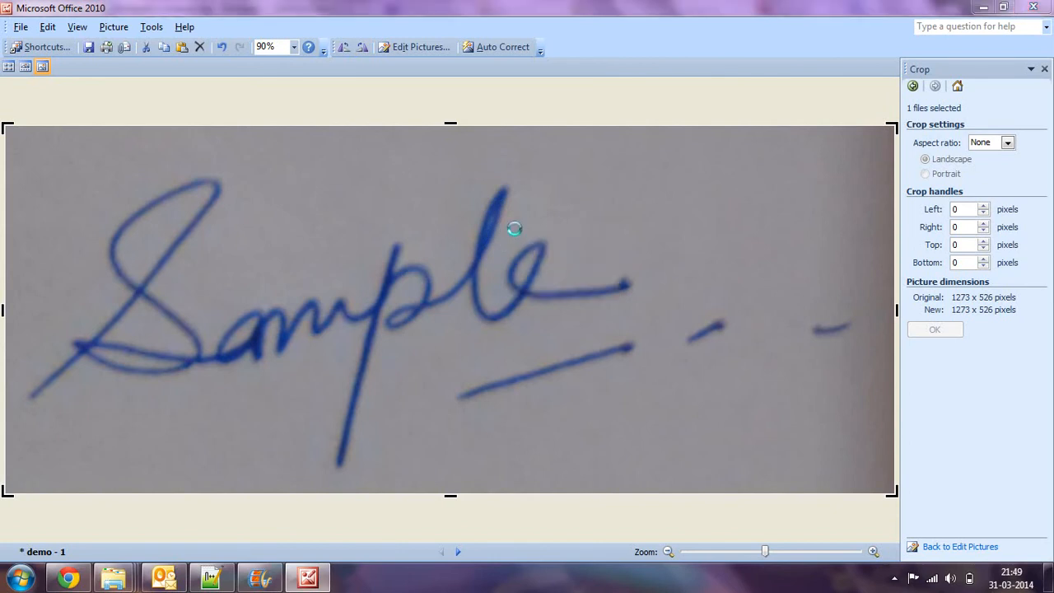
Save the cropped picture, check its file size in the process video folder, and return to the picture editor
{"action": "key", "text": "ctrl+s"}
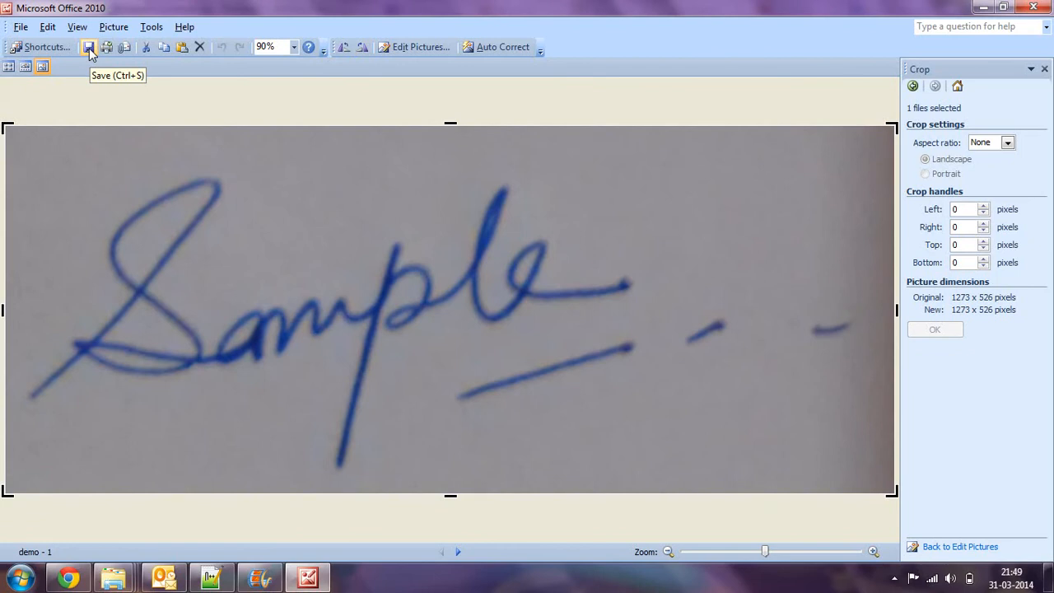
{"action": "left_click", "coordinate": [89, 47]}
{"action": "left_click", "coordinate": [89, 48]}
{"action": "mouse_move", "coordinate": [118, 582]}
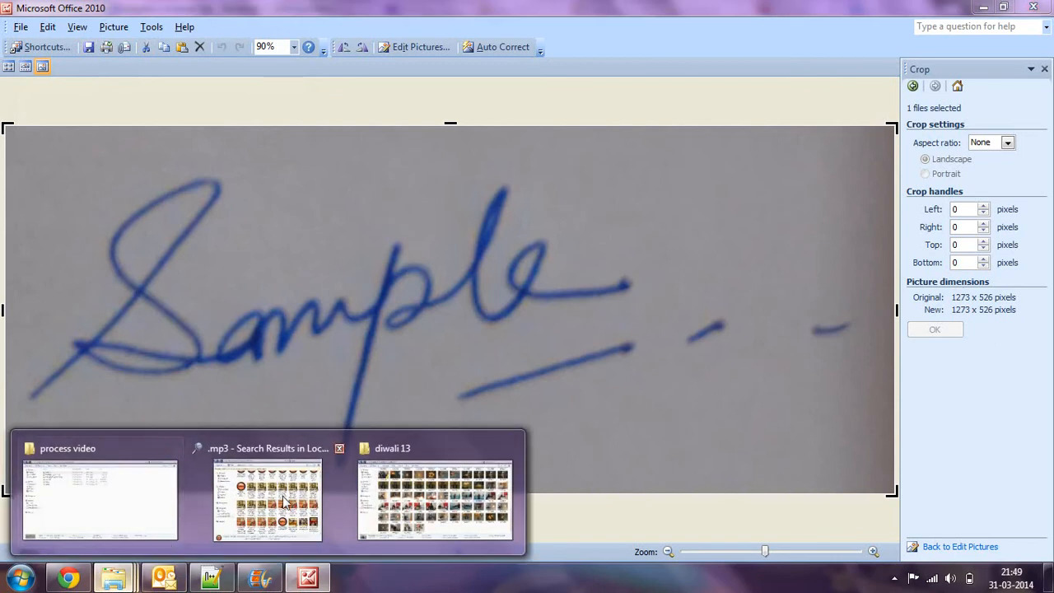
{"action": "left_click", "coordinate": [97, 489]}
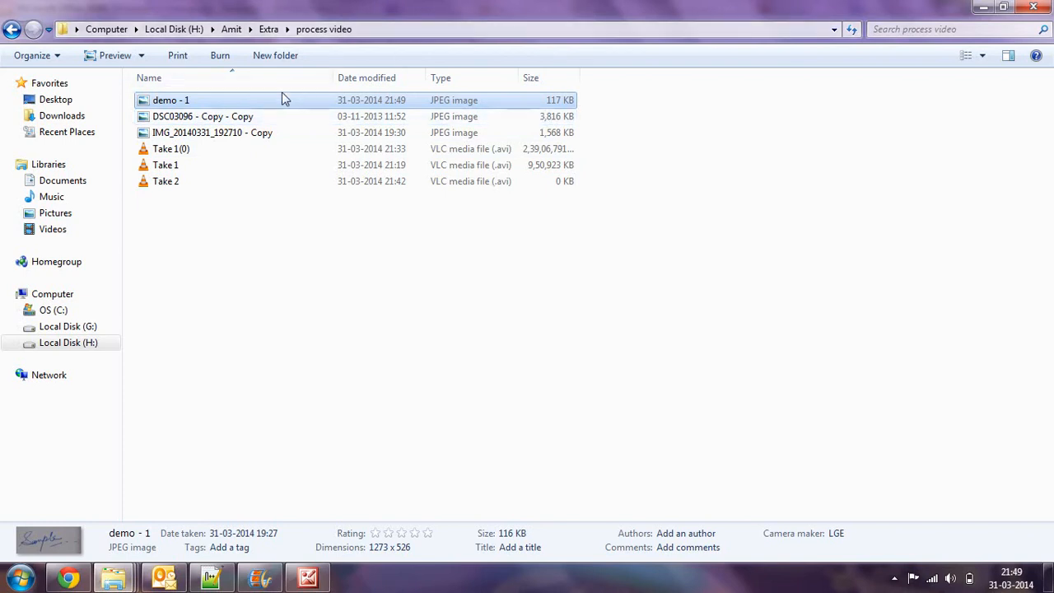
{"action": "left_click", "coordinate": [308, 577]}
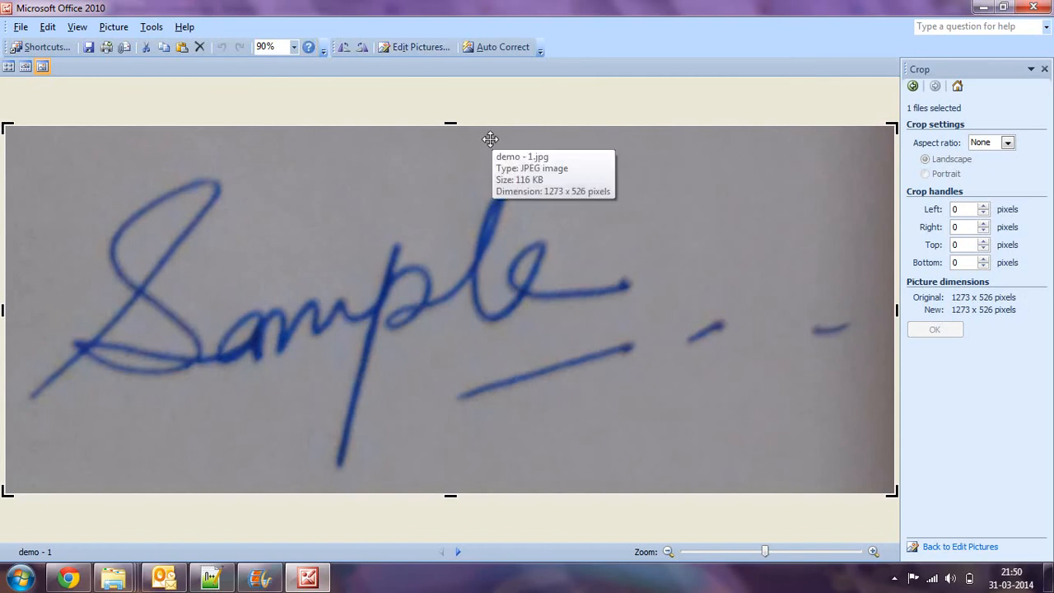
Open the picture's resize settings and try the predefined Document - Small (800 x 600 px) size and the custom width x height option
{"action": "left_click", "coordinate": [407, 51]}
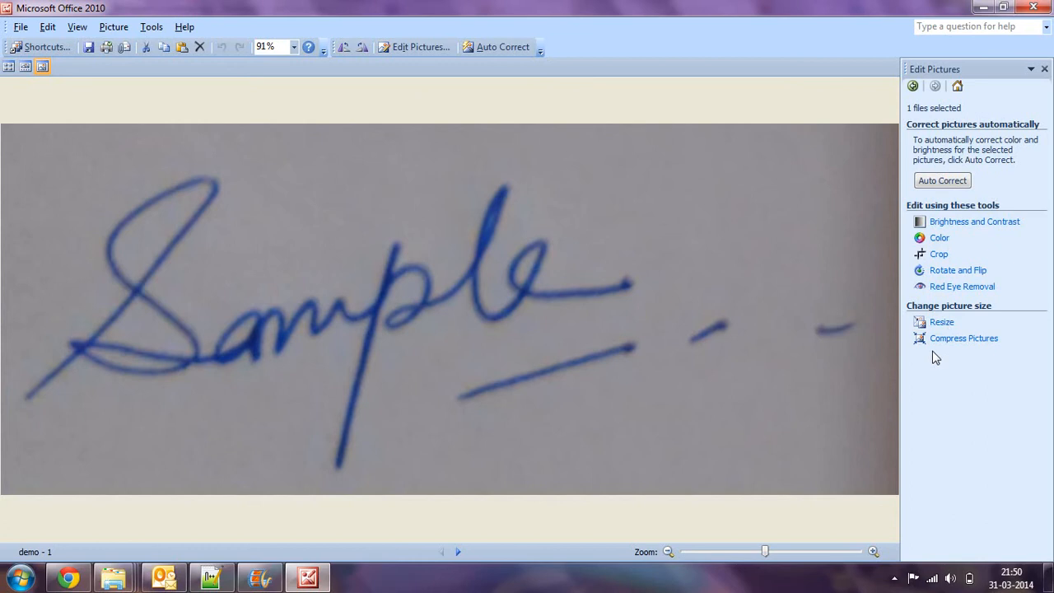
{"action": "left_click", "coordinate": [939, 325]}
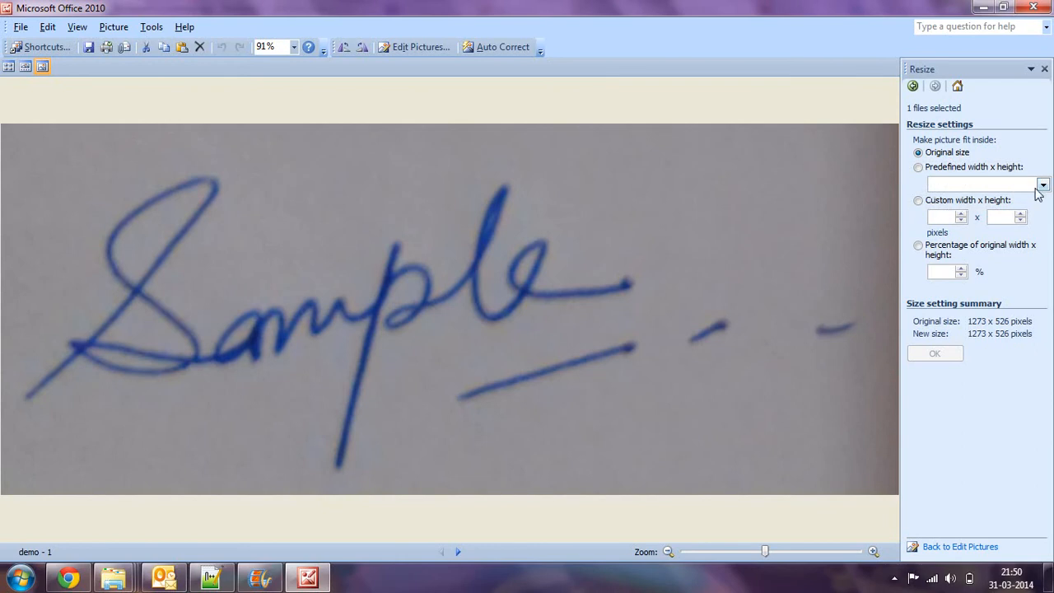
{"action": "left_click", "coordinate": [1043, 186]}
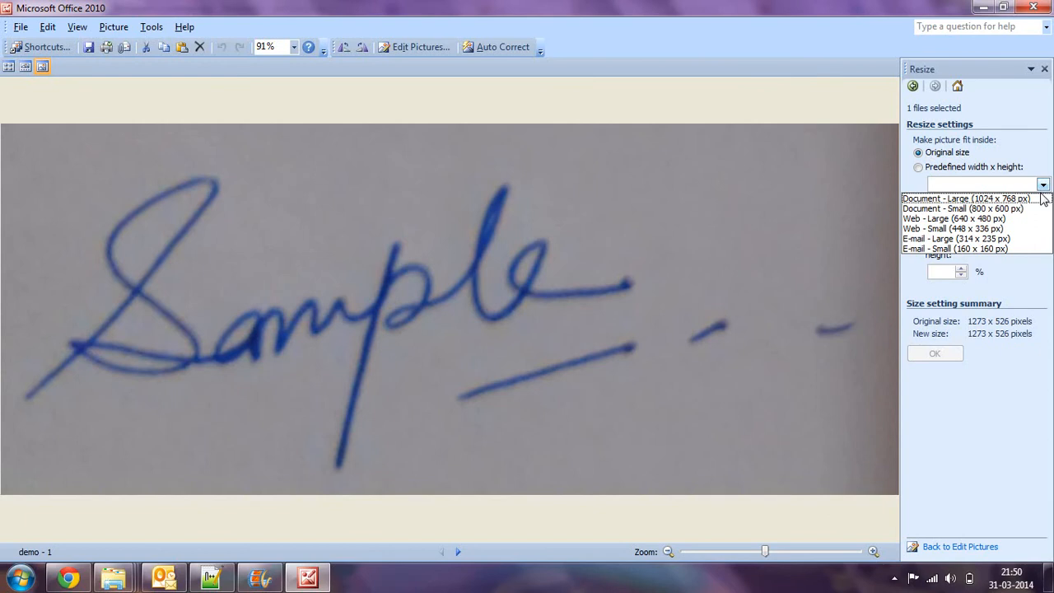
{"action": "left_click", "coordinate": [984, 212]}
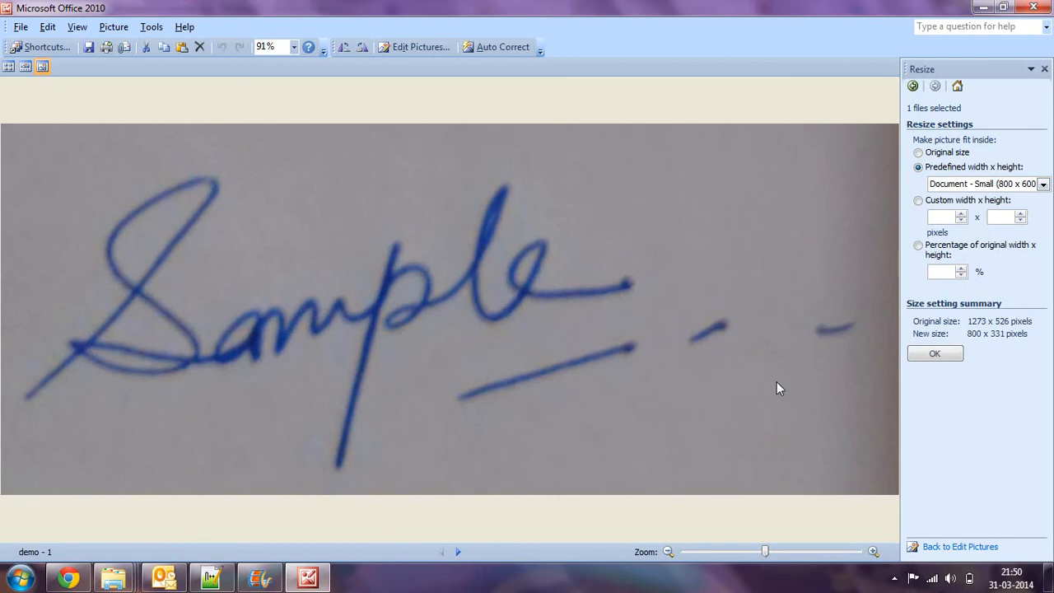
{"action": "left_click", "coordinate": [918, 201]}
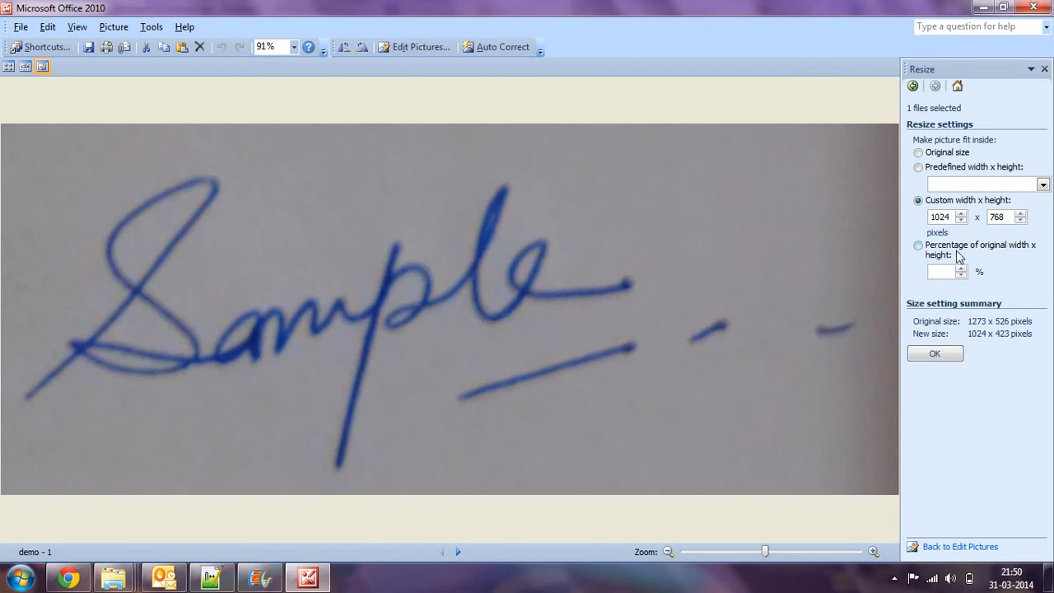
Resize the picture to 70% of its original width and height
{"action": "left_click", "coordinate": [928, 255]}
{"action": "left_click", "coordinate": [961, 271]}
{"action": "left_click", "coordinate": [961, 270]}
{"action": "left_click", "coordinate": [960, 271]}
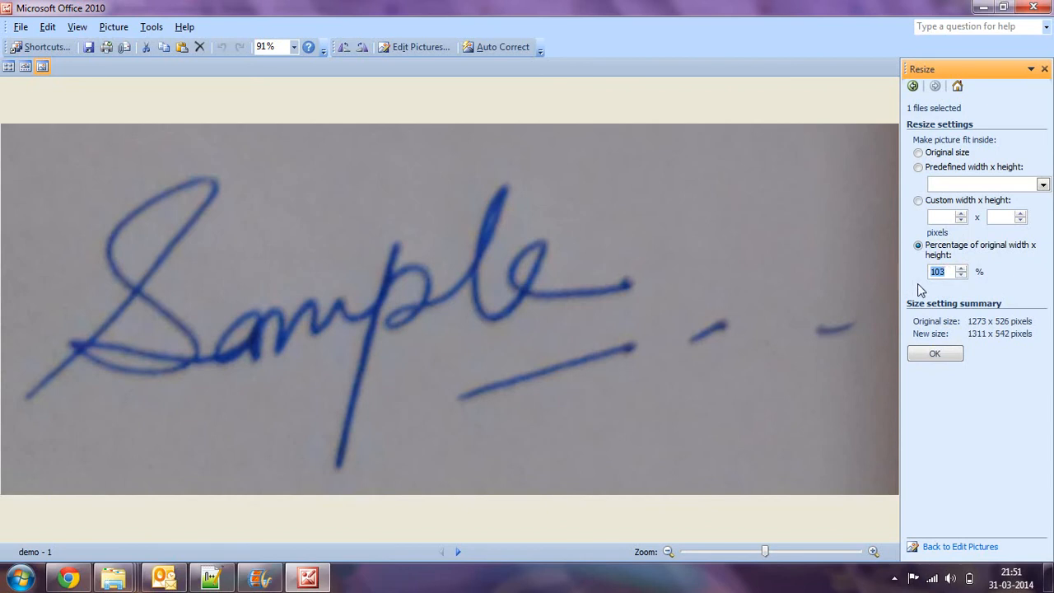
{"action": "type", "text": "70"}
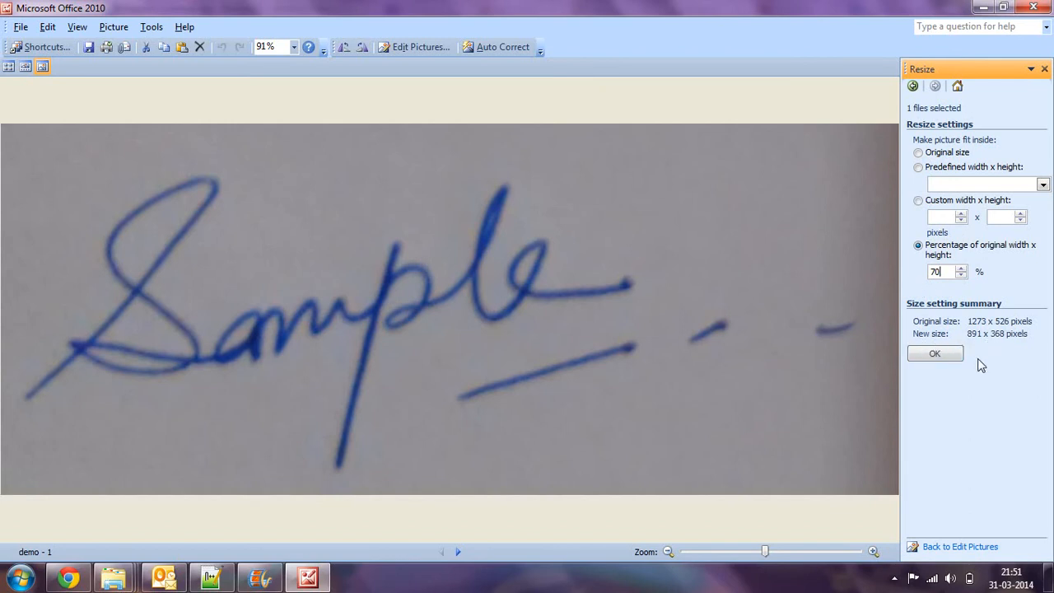
{"action": "left_click", "coordinate": [934, 360]}
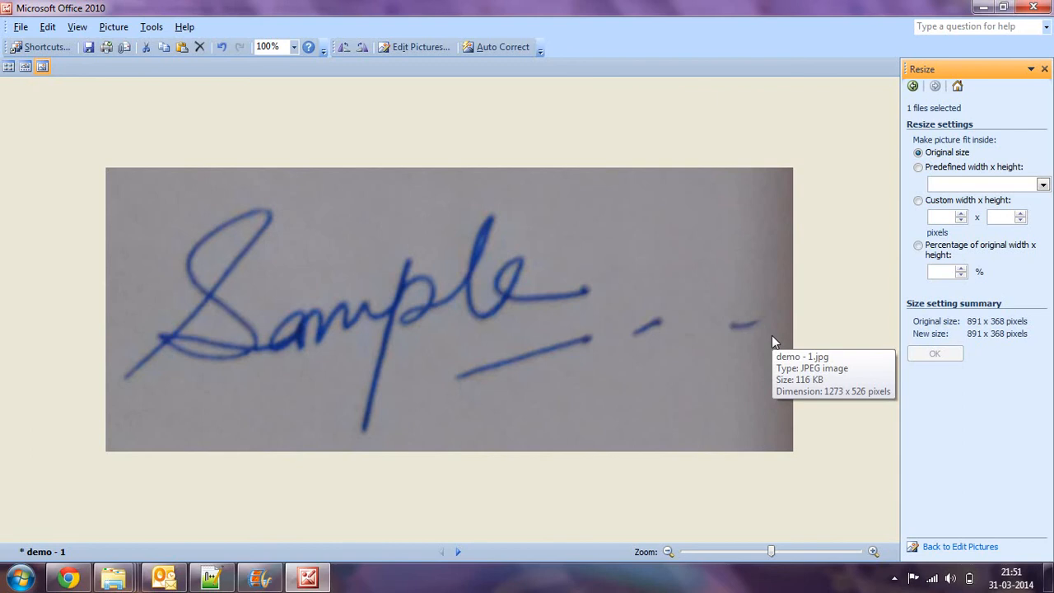
Save the resized picture, check the demo - 1 file's new size in its folder, and return to the picture editor
{"action": "key", "text": "ctrl+s"}
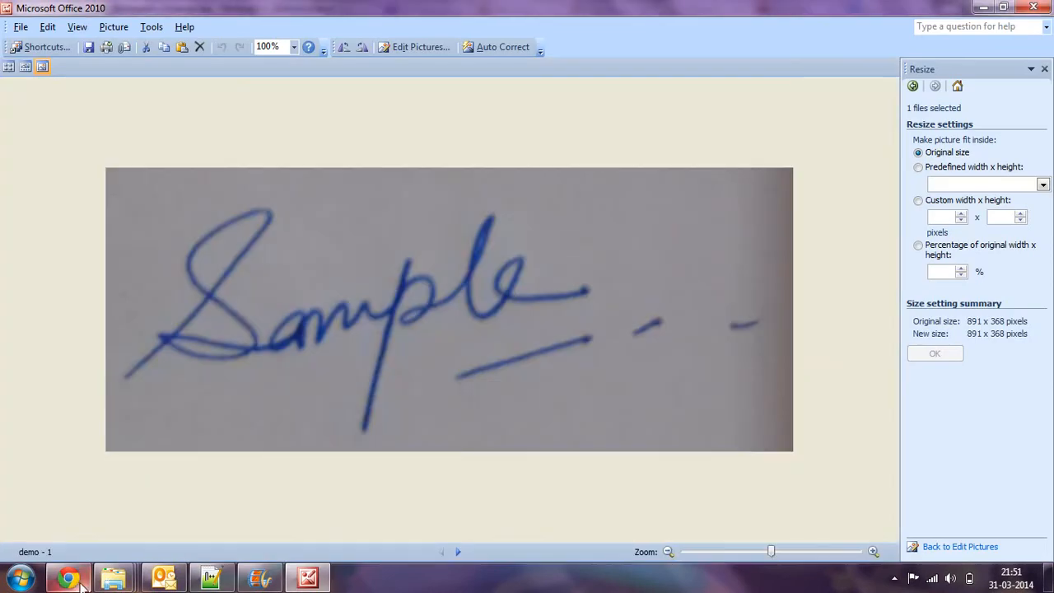
{"action": "mouse_move", "coordinate": [119, 585]}
{"action": "left_click", "coordinate": [110, 508]}
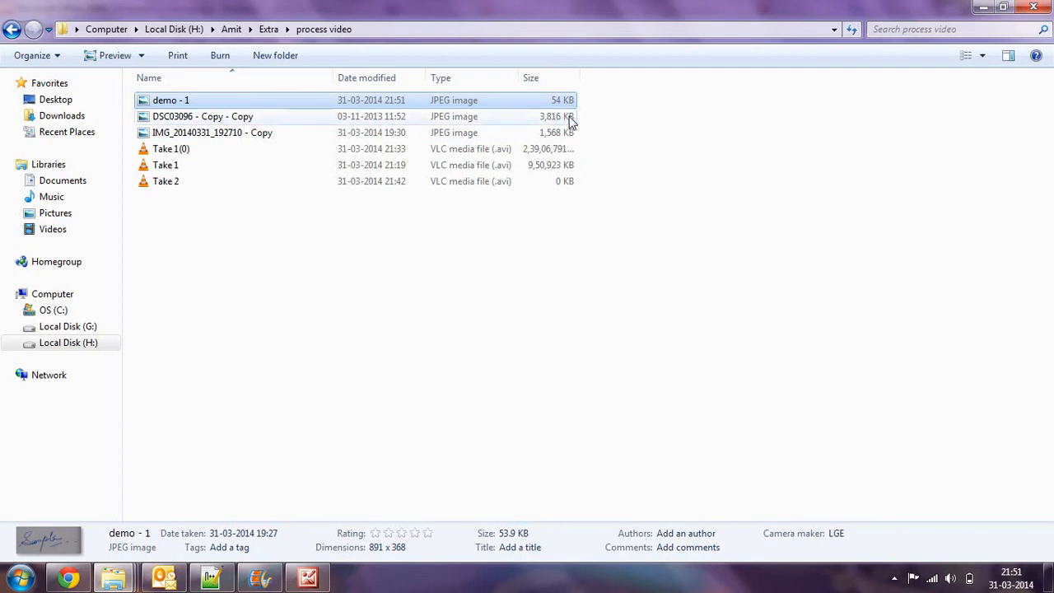
{"action": "left_click", "coordinate": [308, 580]}
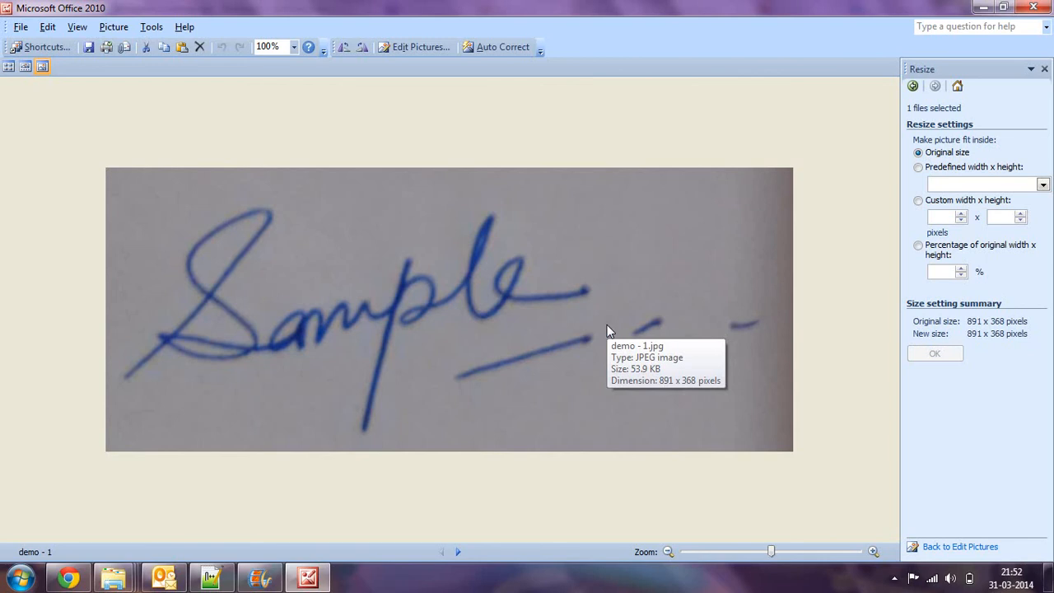
Compare the Documents and Web pages compression options and compress the picture for Web pages
{"action": "left_click", "coordinate": [412, 50]}
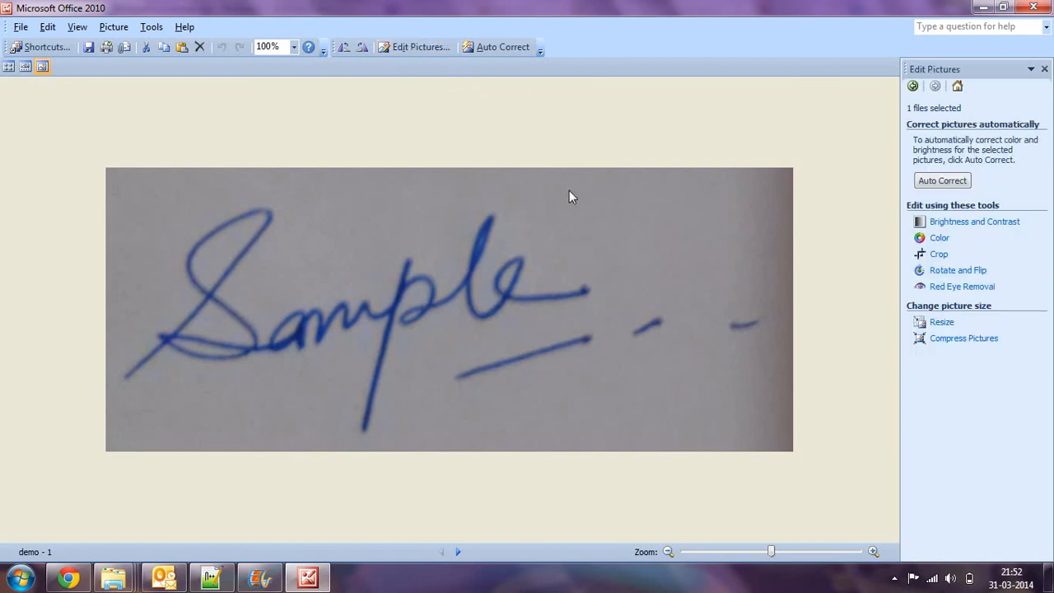
{"action": "left_click", "coordinate": [947, 341]}
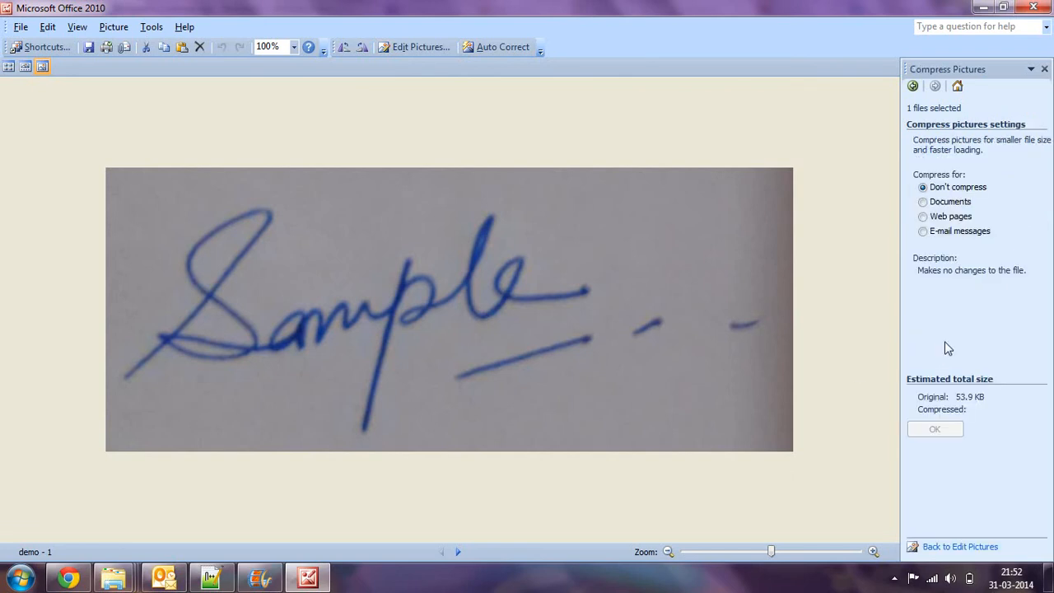
{"action": "left_click", "coordinate": [937, 205]}
{"action": "left_click", "coordinate": [938, 217]}
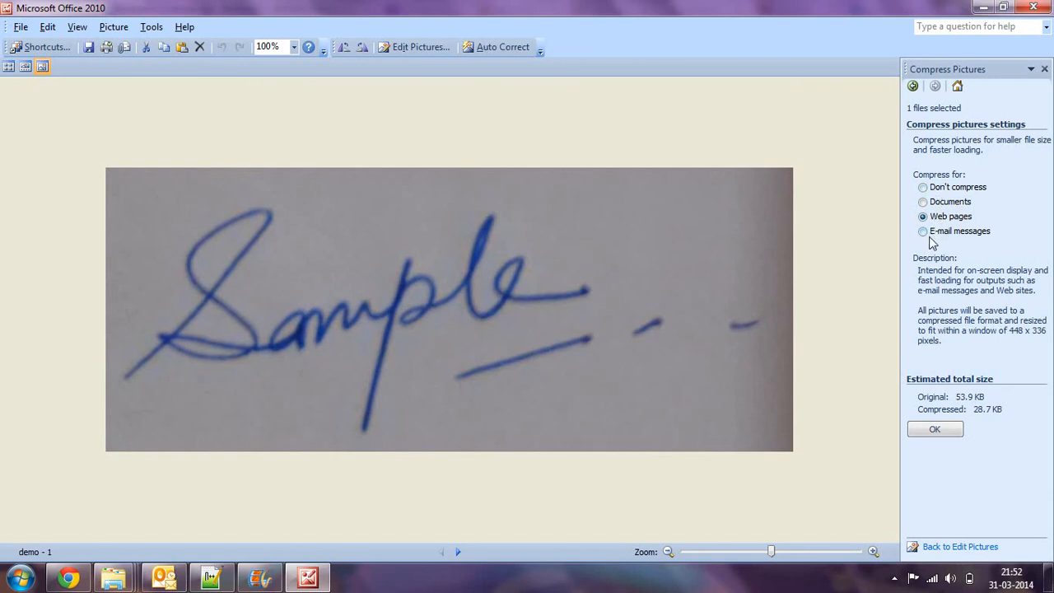
{"action": "left_click", "coordinate": [933, 206]}
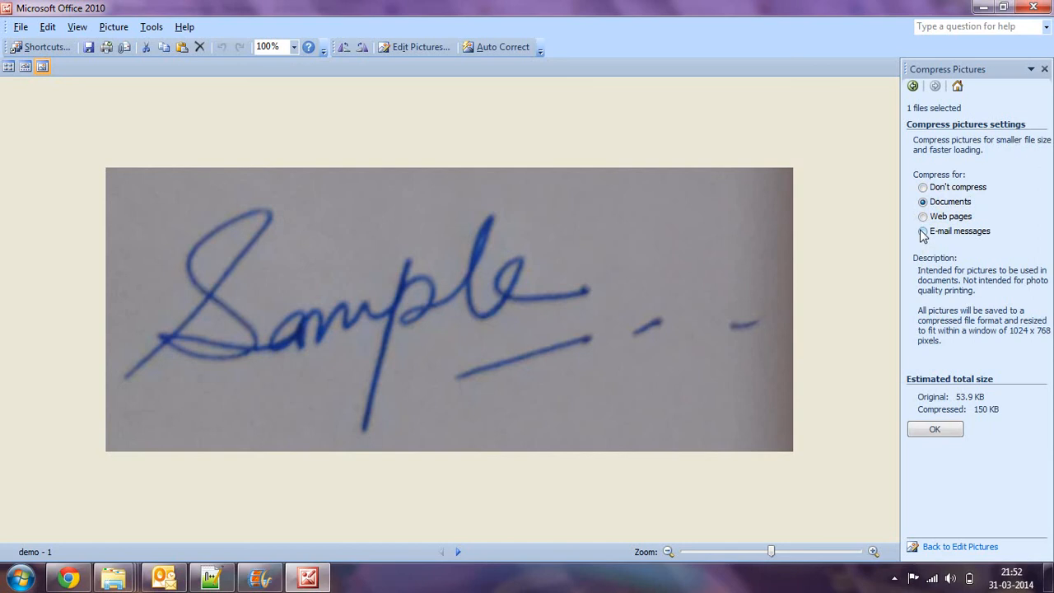
{"action": "left_click", "coordinate": [925, 218]}
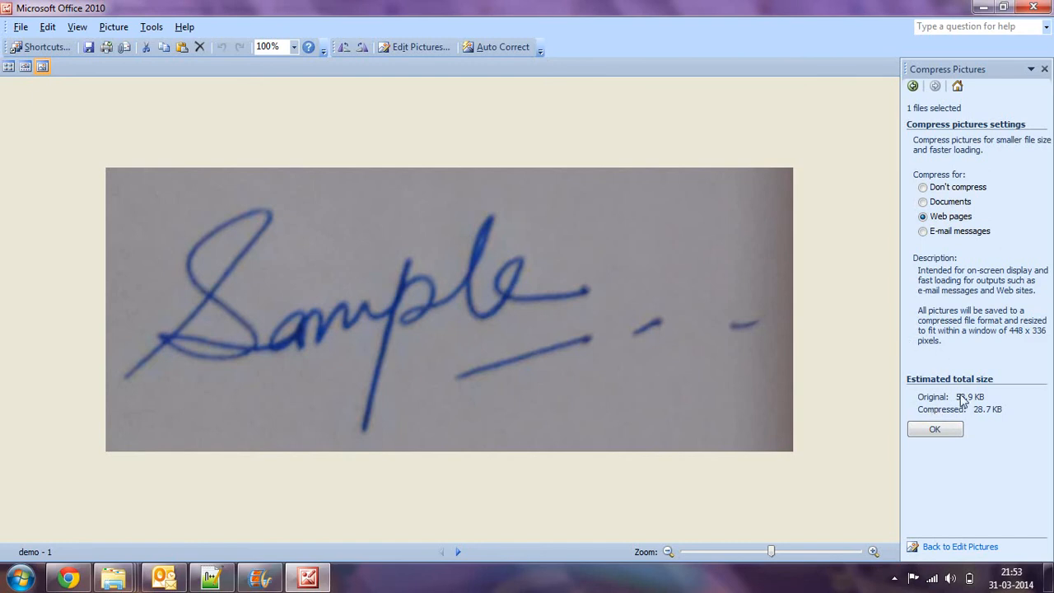
{"action": "left_click", "coordinate": [935, 432]}
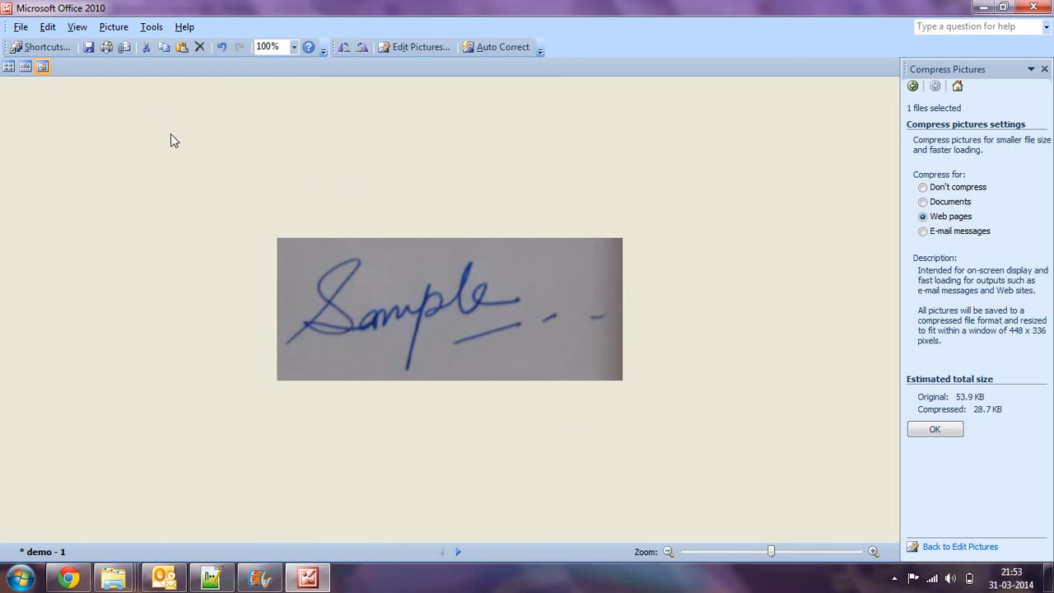
Save the compressed picture, check the demo - 1 file's size in the process video folder, and return to the picture editor
{"action": "left_click", "coordinate": [88, 47]}
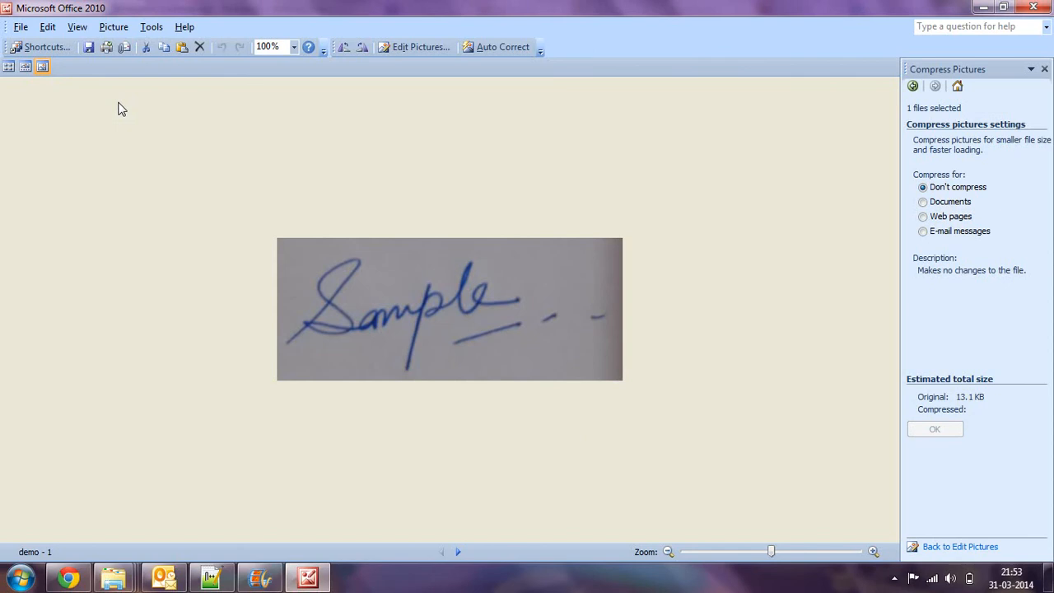
{"action": "mouse_move", "coordinate": [116, 577]}
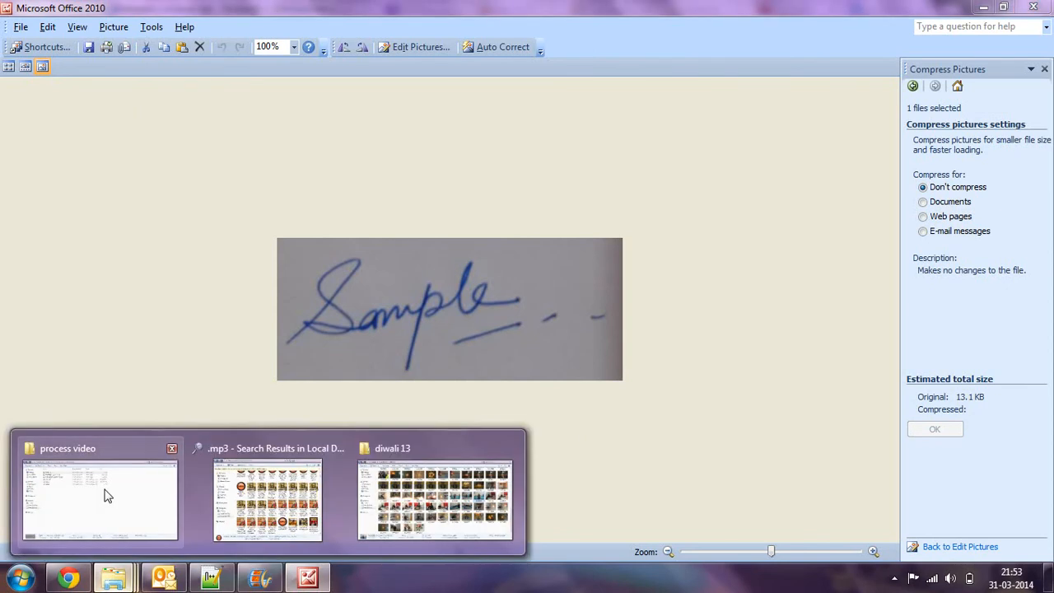
{"action": "left_click", "coordinate": [104, 494]}
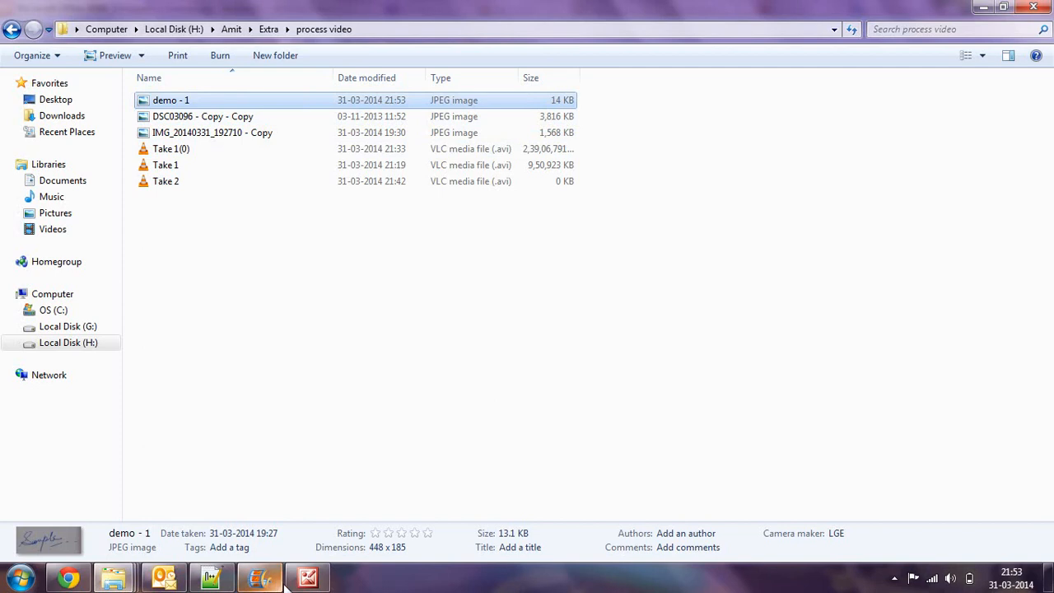
{"action": "left_click", "coordinate": [308, 579]}
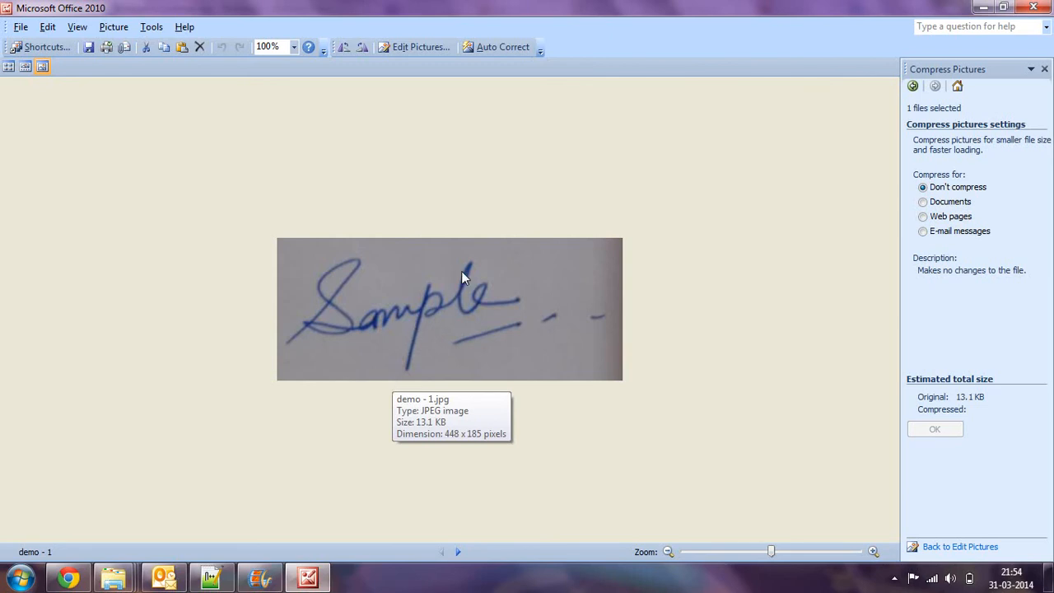
Open the picture's brightness and contrast settings and set the midtone to -2 and the contrast to 34
{"action": "left_click", "coordinate": [439, 49]}
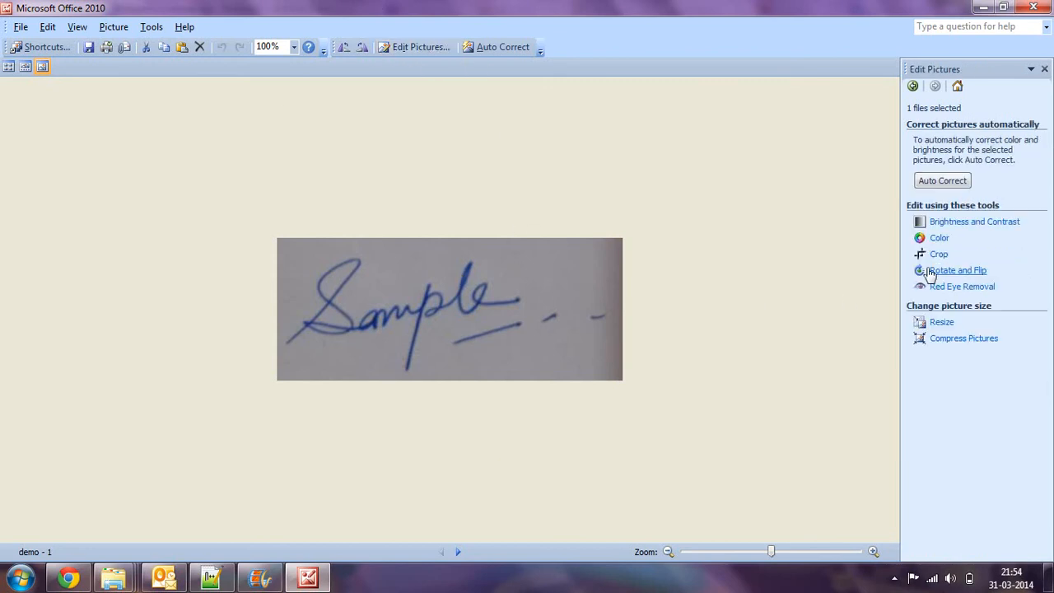
{"action": "left_click", "coordinate": [955, 224]}
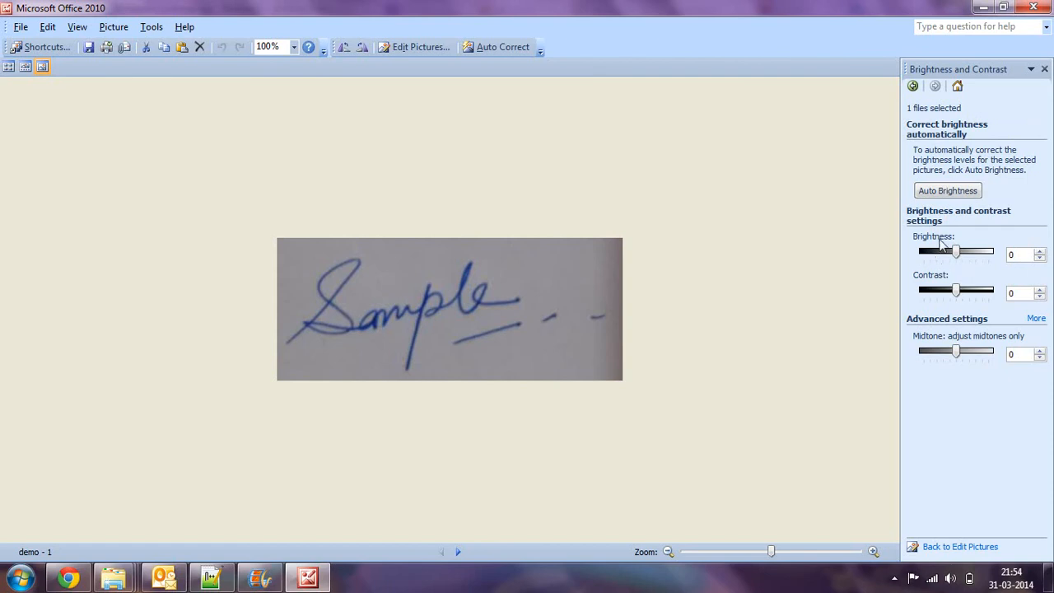
{"action": "left_click", "coordinate": [956, 354]}
{"action": "mouse_move", "coordinate": [956, 353]}
{"action": "left_mouse_down"}
{"action": "mouse_move", "coordinate": [971, 356]}
{"action": "mouse_move", "coordinate": [957, 355]}
{"action": "left_mouse_up"}
{"action": "left_click", "coordinate": [959, 297]}
{"action": "left_click_drag", "start_coordinate": [959, 297], "coordinate": [981, 297]}
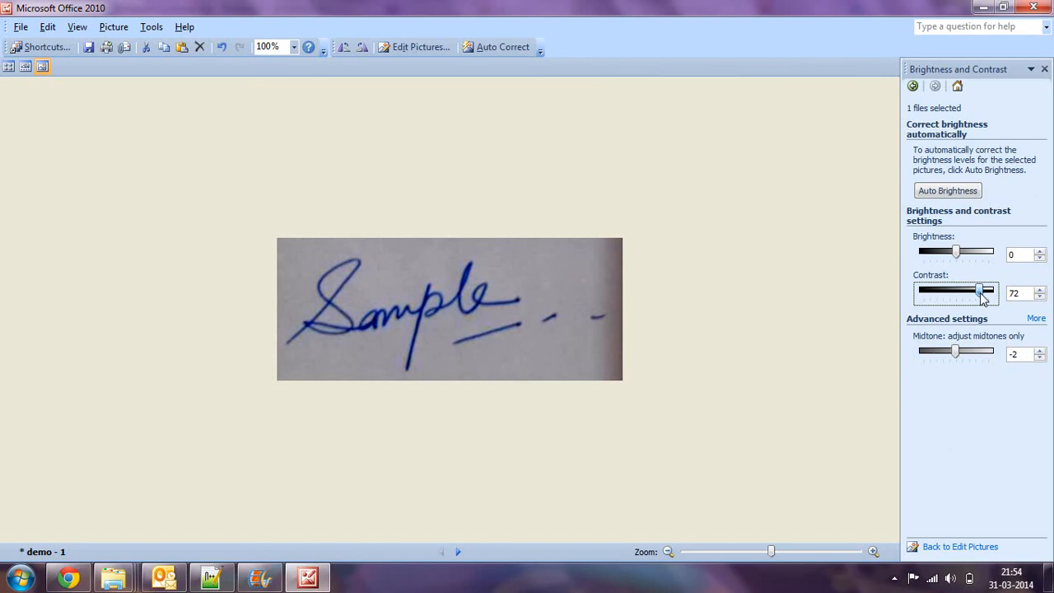
{"action": "left_click_drag", "start_coordinate": [984, 298], "coordinate": [968, 293]}
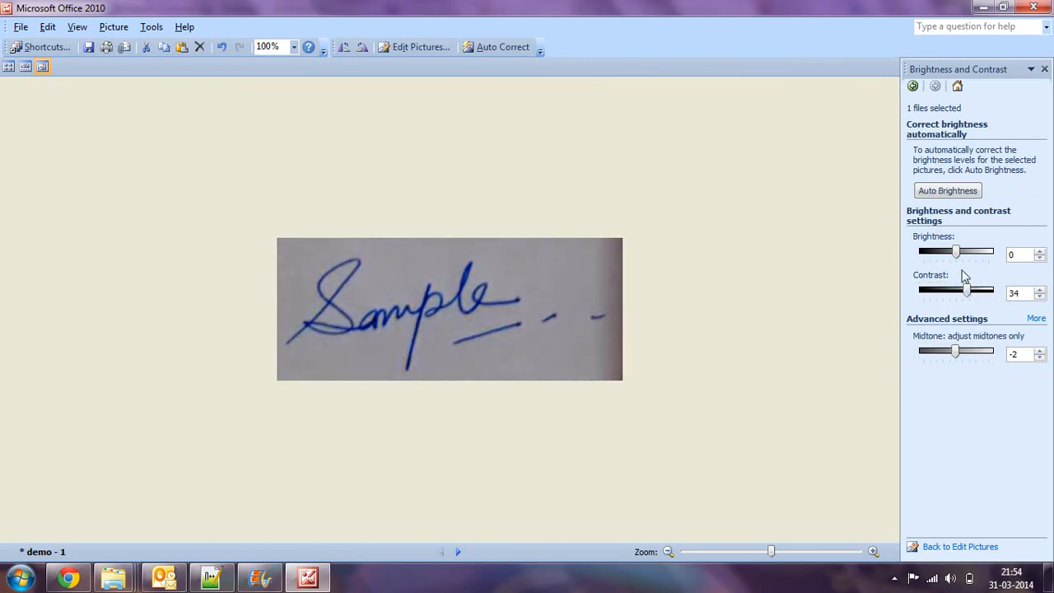
Set the picture's brightness to -4, contrast to 58 and midtone to 15
{"action": "left_click_drag", "start_coordinate": [956, 255], "coordinate": [951, 253]}
{"action": "left_click", "coordinate": [970, 291]}
{"action": "mouse_move", "coordinate": [972, 294]}
{"action": "left_mouse_down"}
{"action": "mouse_move", "coordinate": [958, 294]}
{"action": "mouse_move", "coordinate": [986, 296]}
{"action": "left_mouse_up"}
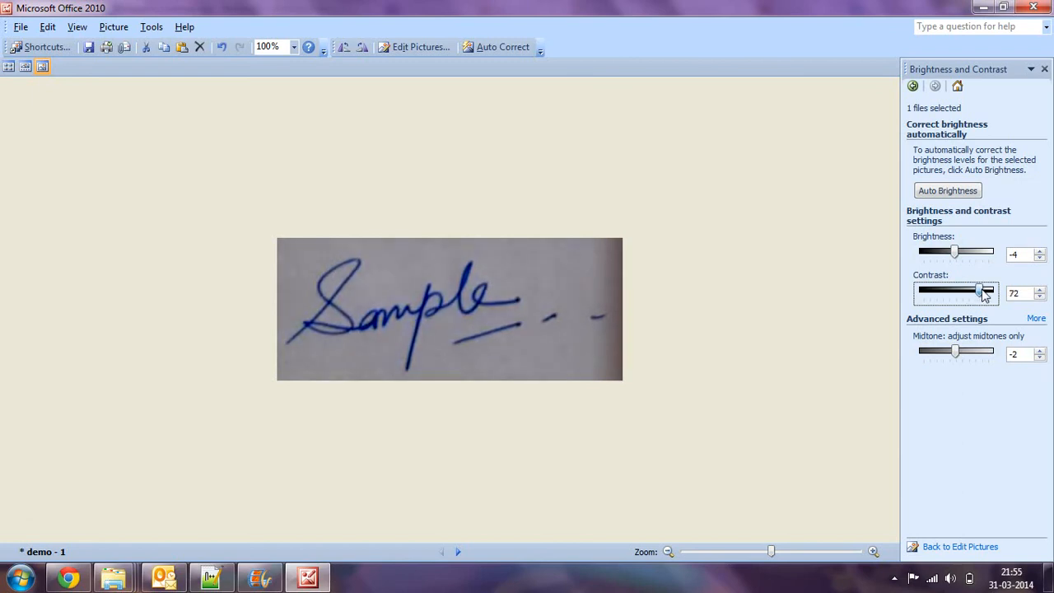
{"action": "left_click_drag", "start_coordinate": [986, 296], "coordinate": [977, 297]}
{"action": "left_click_drag", "start_coordinate": [958, 354], "coordinate": [962, 354]}
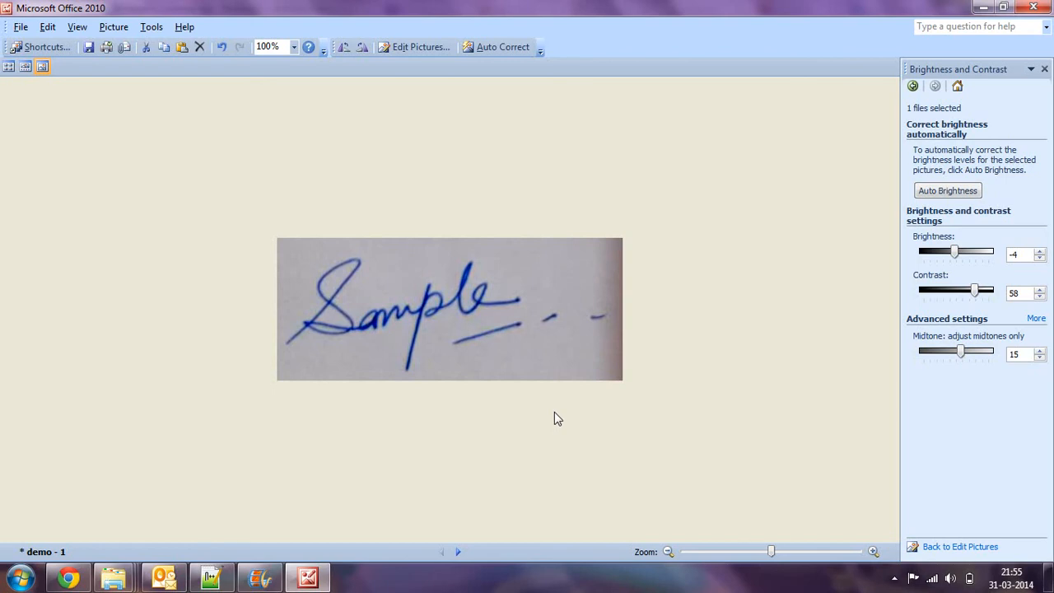
Check the picture's file details and save the brightness and contrast adjustments to demo - 1
{"action": "mouse_move", "coordinate": [451, 384]}
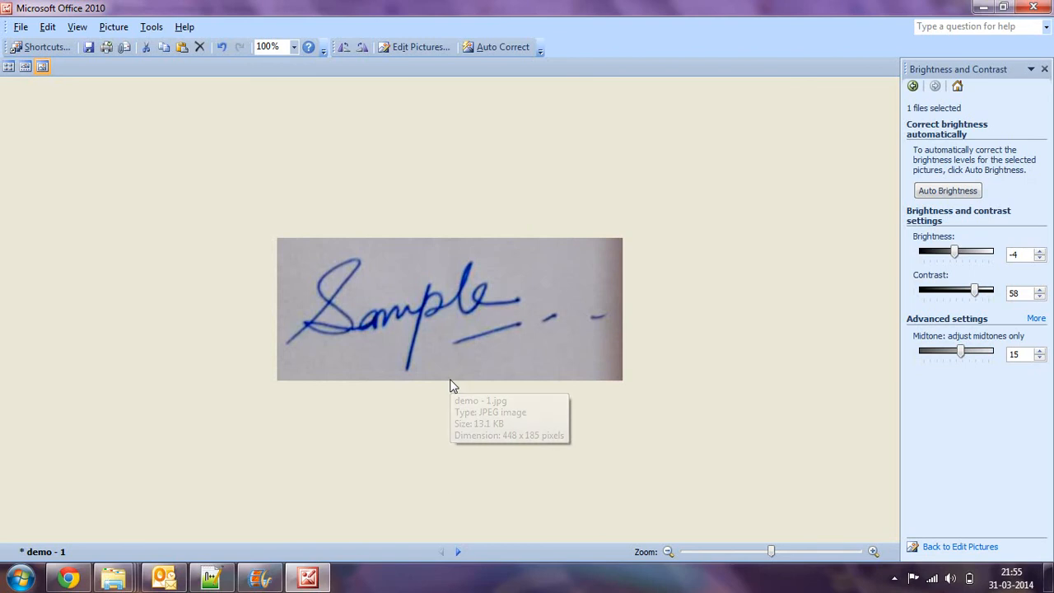
{"action": "left_click", "coordinate": [88, 47]}
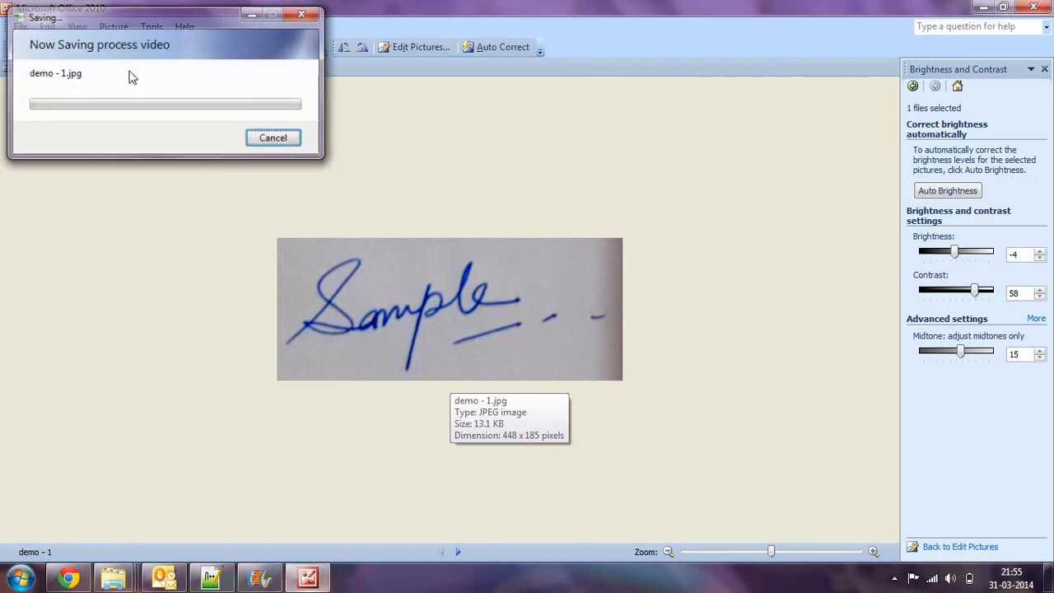
{"action": "left_click", "coordinate": [87, 50]}
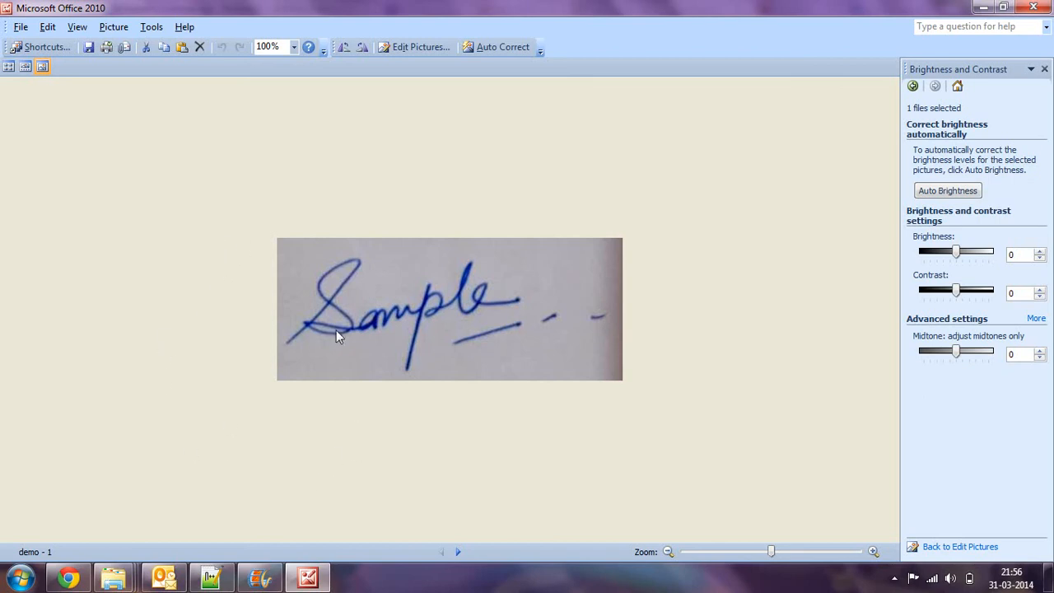
{"action": "left_click", "coordinate": [896, 578]}
{"action": "right_click", "coordinate": [918, 500]}
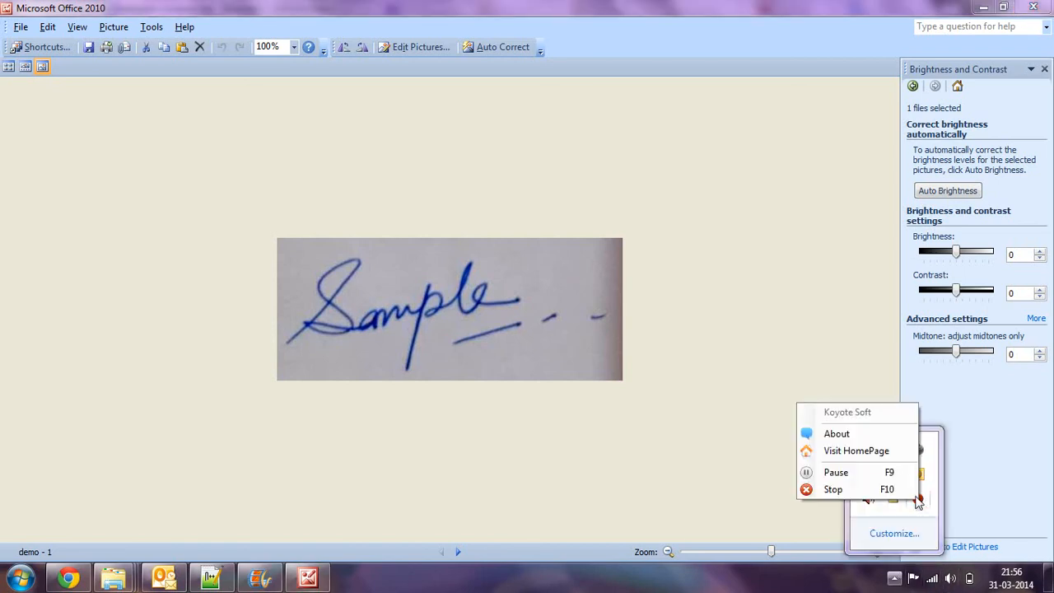